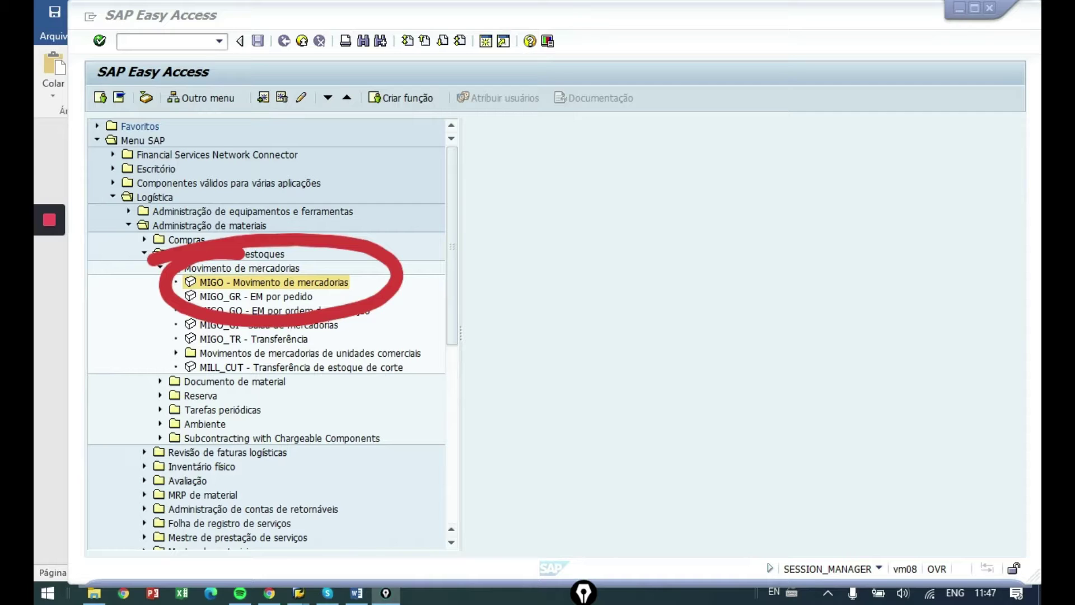
Open the MIGO goods movement transaction and clear the prefilled material document number and year.
{"action": "double_click", "coordinate": [241, 286]}
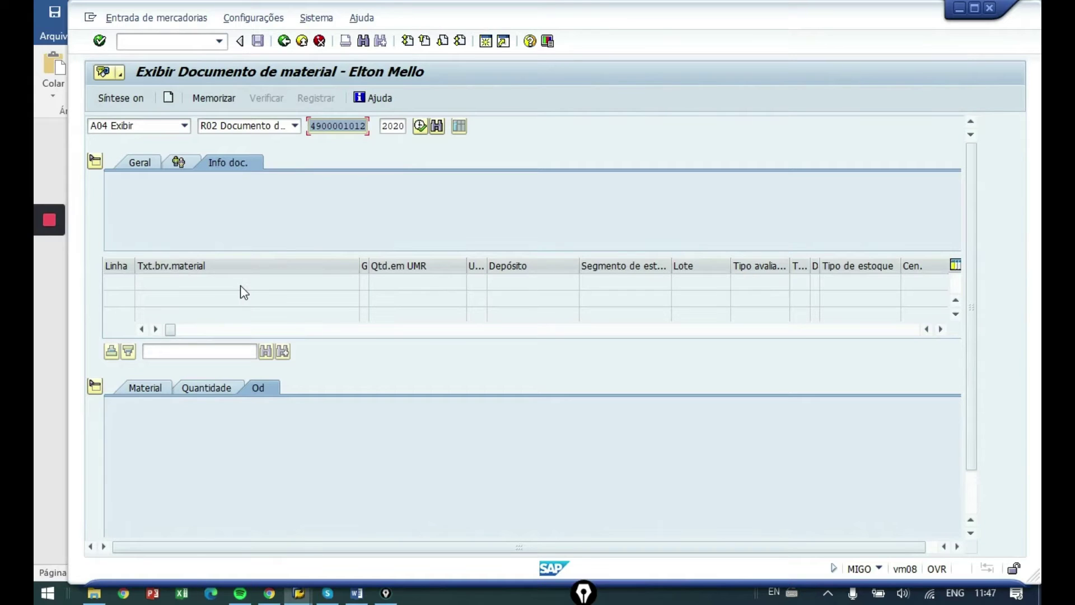
{"action": "key", "text": "Delete"}
{"action": "key", "text": "Tab"}
{"action": "key", "text": "Delete"}
{"action": "key", "text": "Tab"}
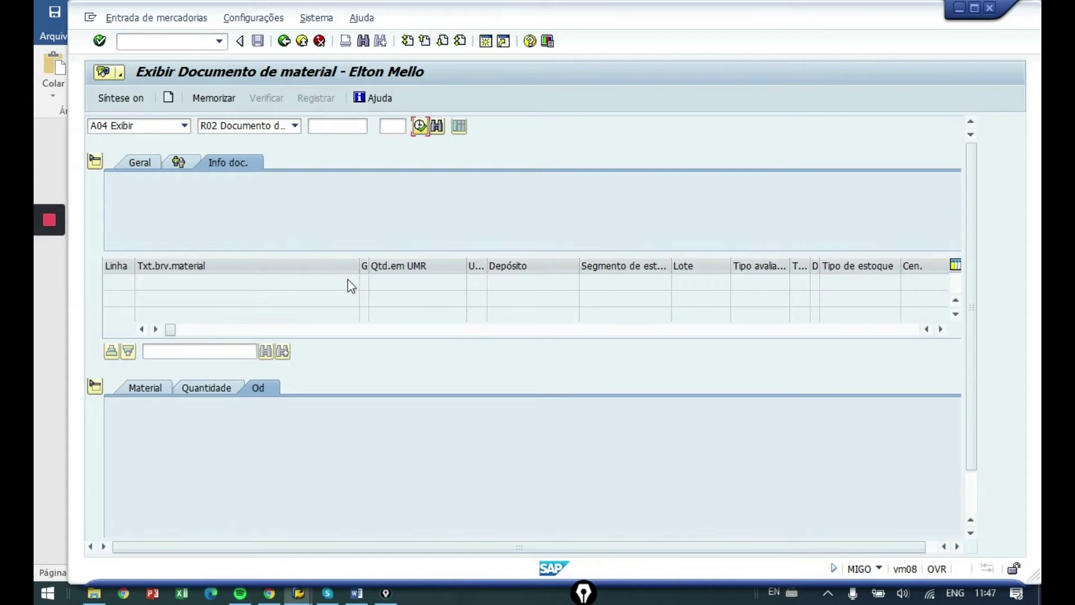
Set the operation to A01 Entrada de mercadorias and the reference document to R08 Ordem.
{"action": "mouse_move", "coordinate": [176, 91]}
{"action": "left_mouse_down"}
{"action": "mouse_move", "coordinate": [150, 91]}
{"action": "mouse_move", "coordinate": [364, 140]}
{"action": "mouse_move", "coordinate": [82, 94]}
{"action": "left_mouse_up"}
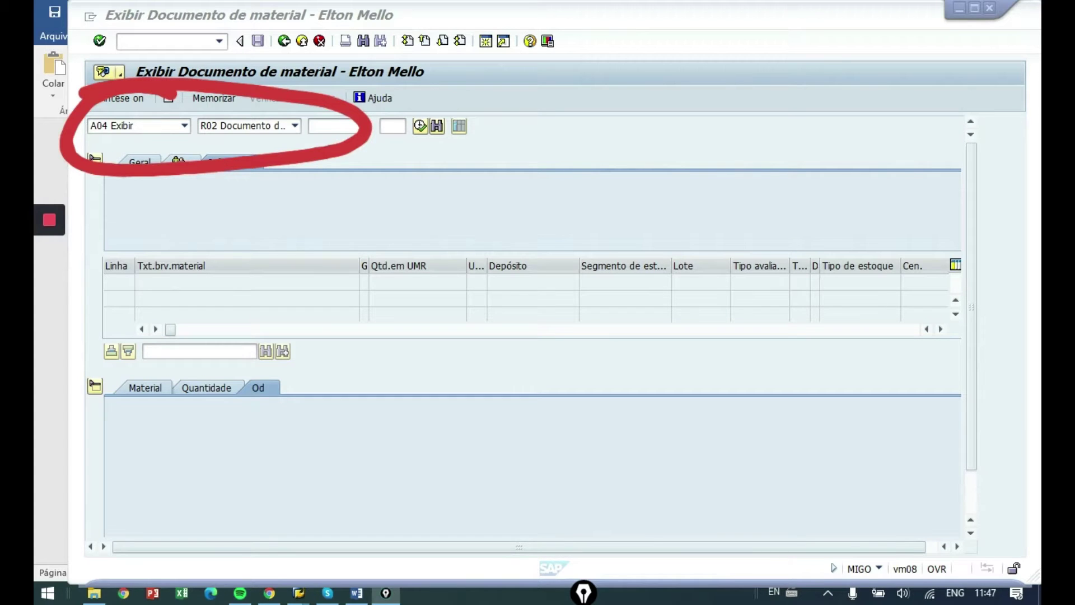
{"action": "left_click", "coordinate": [182, 125]}
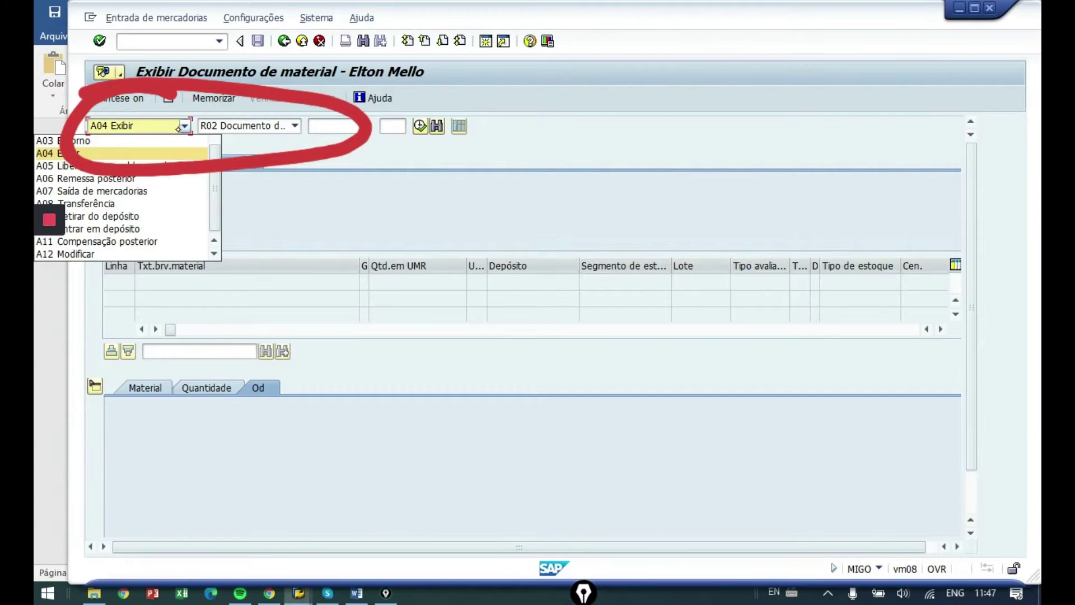
{"action": "scroll", "coordinate": [157, 152], "scroll_direction": "up", "scroll_amount": 1}
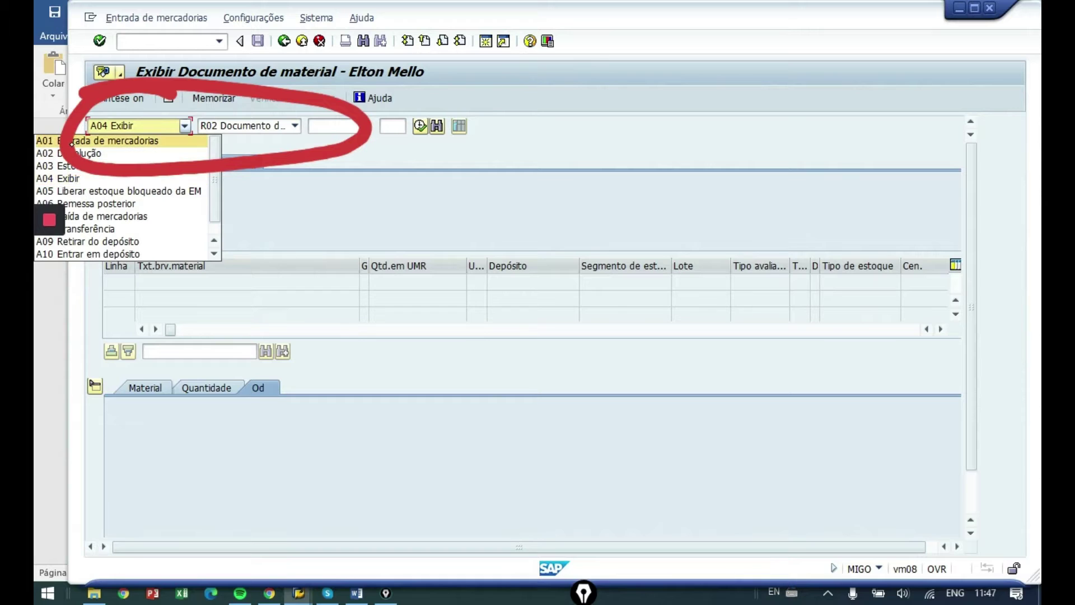
{"action": "left_click", "coordinate": [89, 144]}
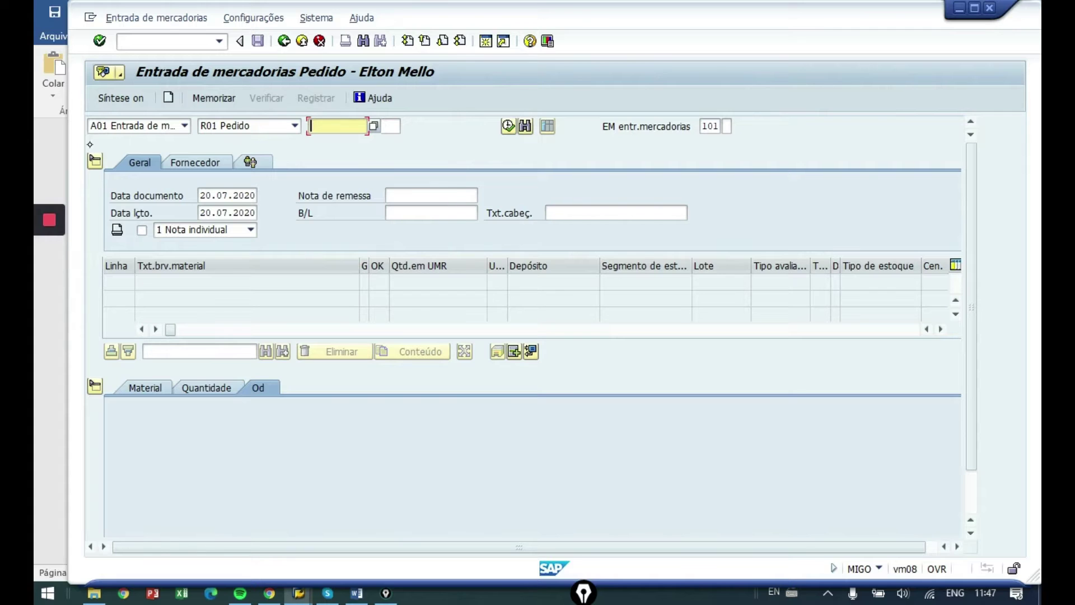
{"action": "left_click_drag", "start_coordinate": [258, 98], "coordinate": [204, 101]}
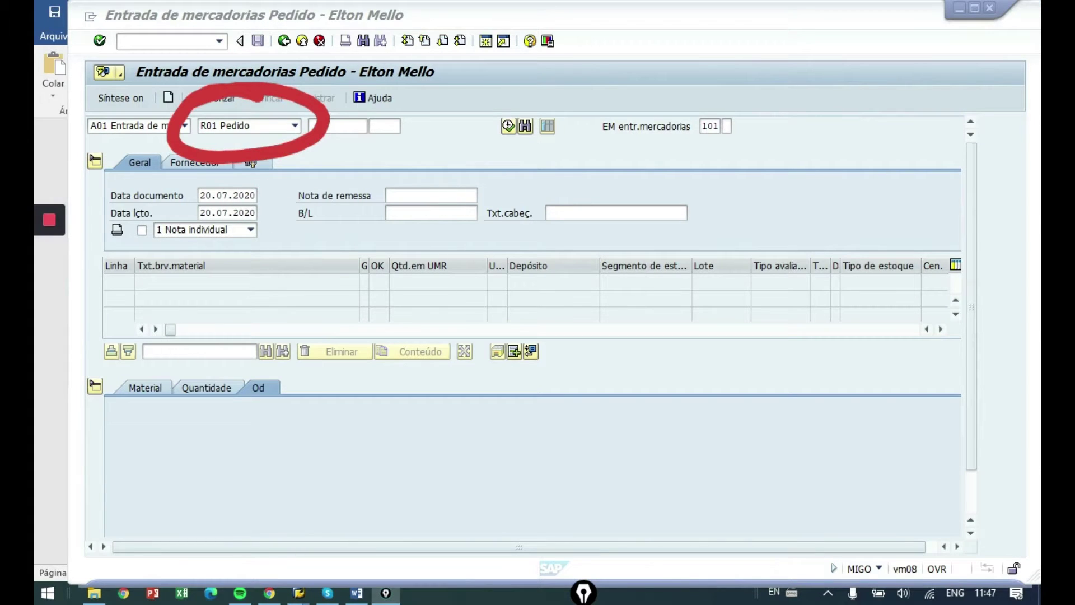
{"action": "left_click", "coordinate": [295, 125]}
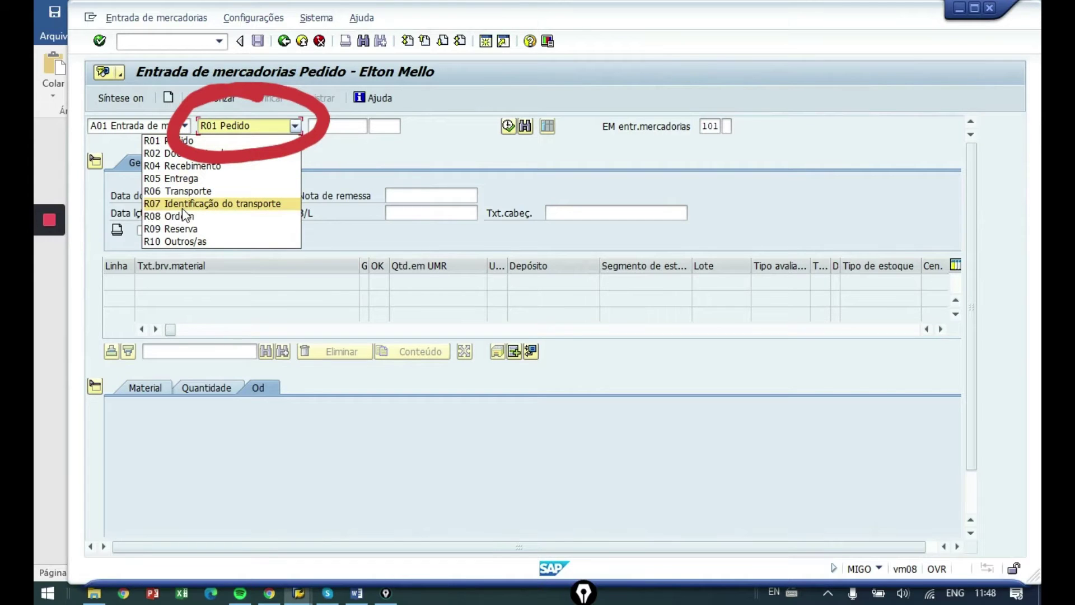
{"action": "left_click", "coordinate": [238, 216]}
{"action": "mouse_move", "coordinate": [212, 83]}
{"action": "left_mouse_down"}
{"action": "mouse_move", "coordinate": [106, 151]}
{"action": "mouse_move", "coordinate": [313, 89]}
{"action": "left_mouse_up"}
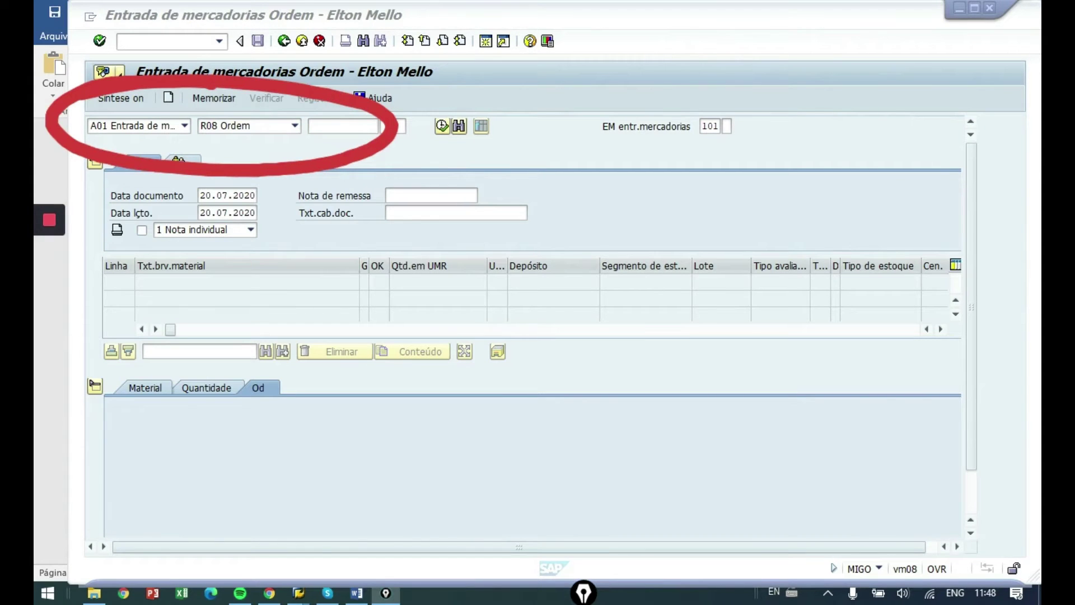
{"action": "mouse_move", "coordinate": [297, 203]}
{"action": "left_mouse_down"}
{"action": "mouse_move", "coordinate": [413, 396]}
{"action": "mouse_move", "coordinate": [694, 162]}
{"action": "mouse_move", "coordinate": [676, 216]}
{"action": "left_mouse_up"}
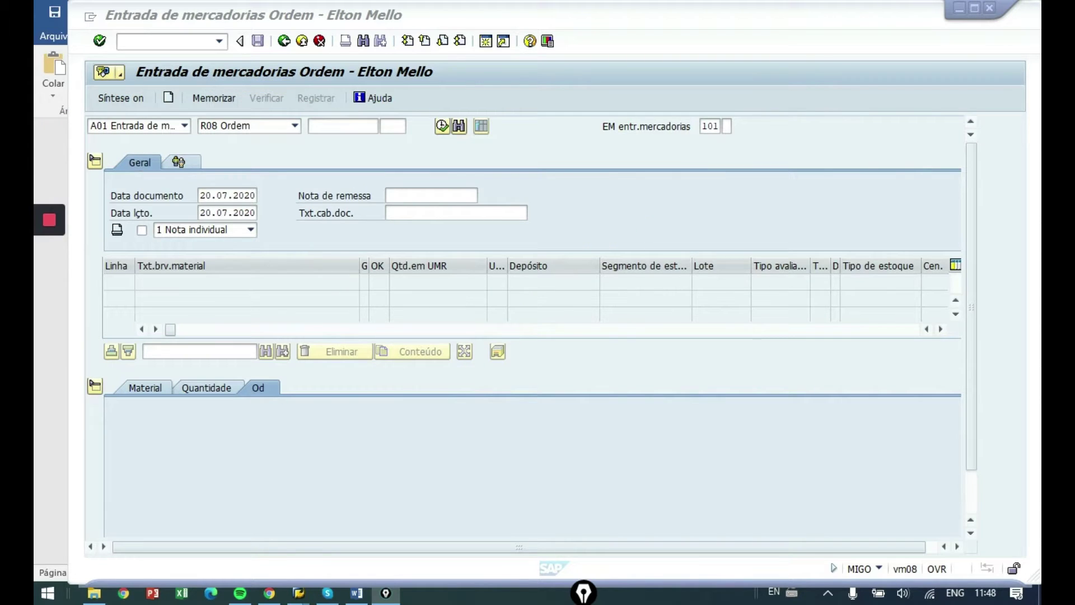
Switch to the course handout in Word and read the instructions for receiving the finished product against a production order.
{"action": "key", "text": "alt+Tab"}
{"action": "key", "text": "alt+Tab"}
{"action": "key", "text": "alt+Tab"}
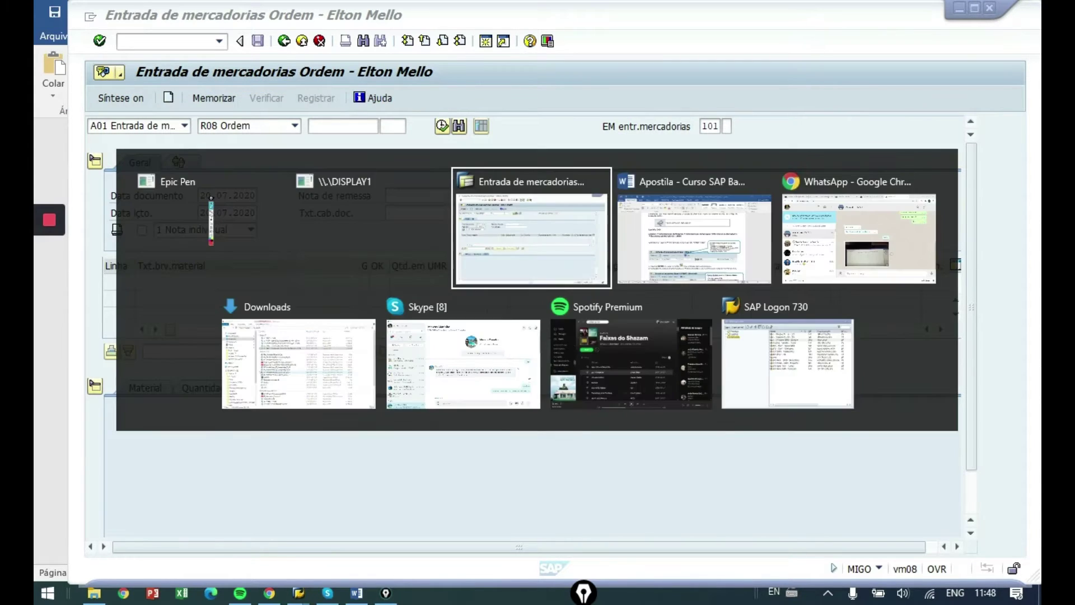
{"action": "scroll", "coordinate": [666, 271], "scroll_direction": "down", "scroll_amount": 3}
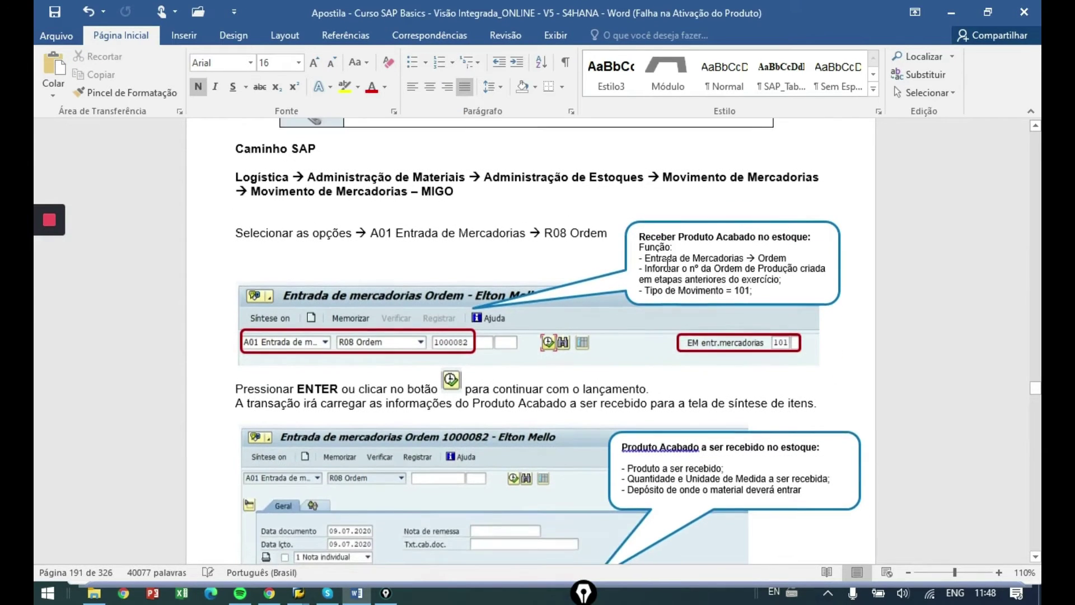
{"action": "scroll", "coordinate": [654, 274], "scroll_direction": "down", "scroll_amount": 2}
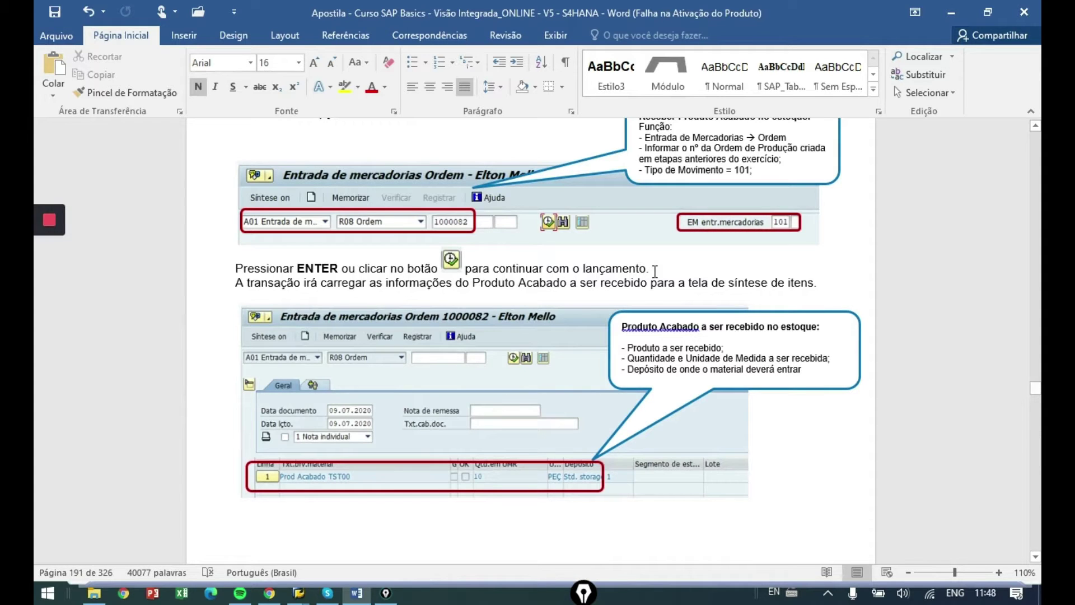
{"action": "scroll", "coordinate": [655, 271], "scroll_direction": "up", "scroll_amount": 1}
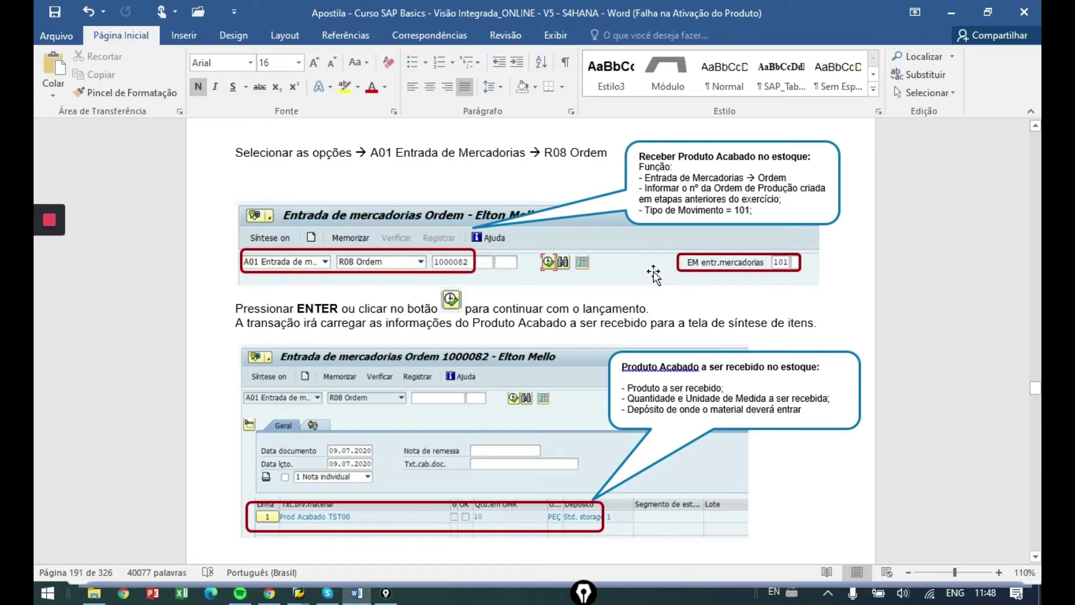
{"action": "left_click_drag", "start_coordinate": [426, 229], "coordinate": [429, 229]}
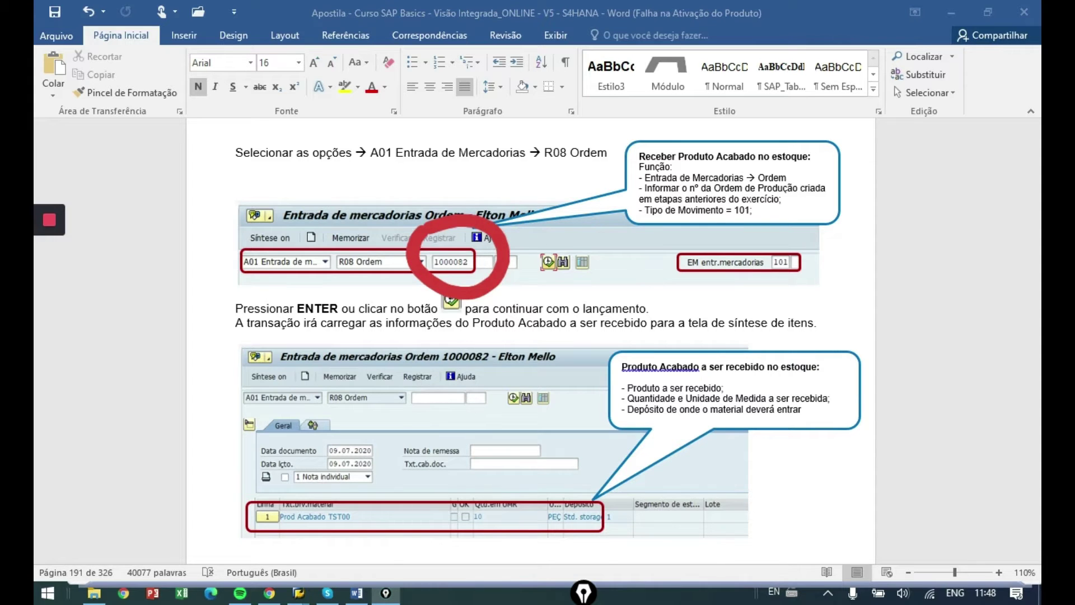
Return to the SAP goods receipt, enter the production order number and load its item.
{"action": "key", "text": "alt+Tab"}
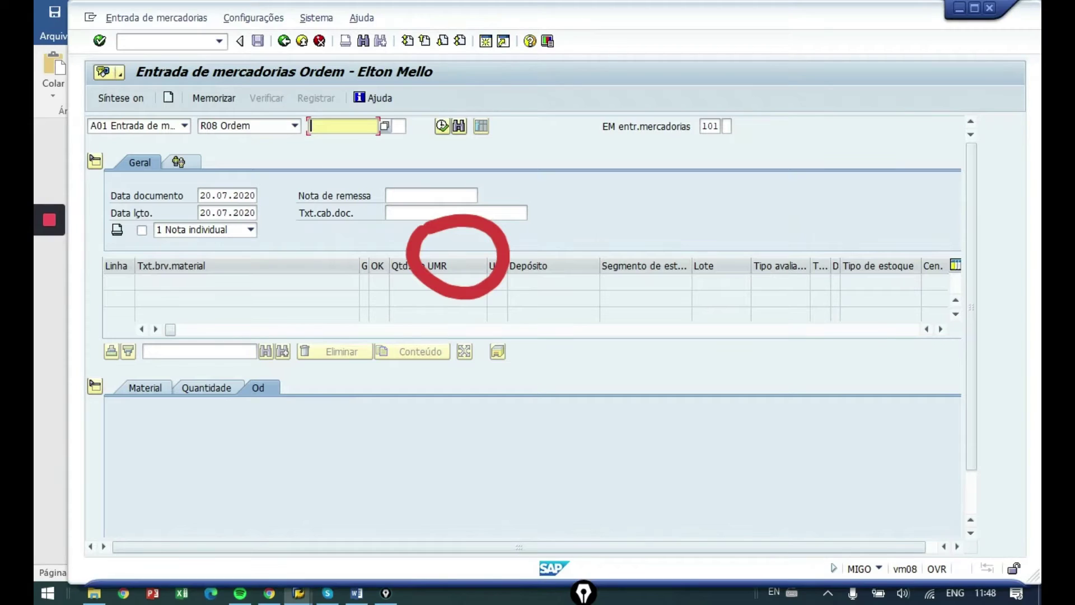
{"action": "mouse_move", "coordinate": [369, 89]}
{"action": "left_mouse_down"}
{"action": "mouse_move", "coordinate": [312, 109]}
{"action": "mouse_move", "coordinate": [359, 97]}
{"action": "left_mouse_up"}
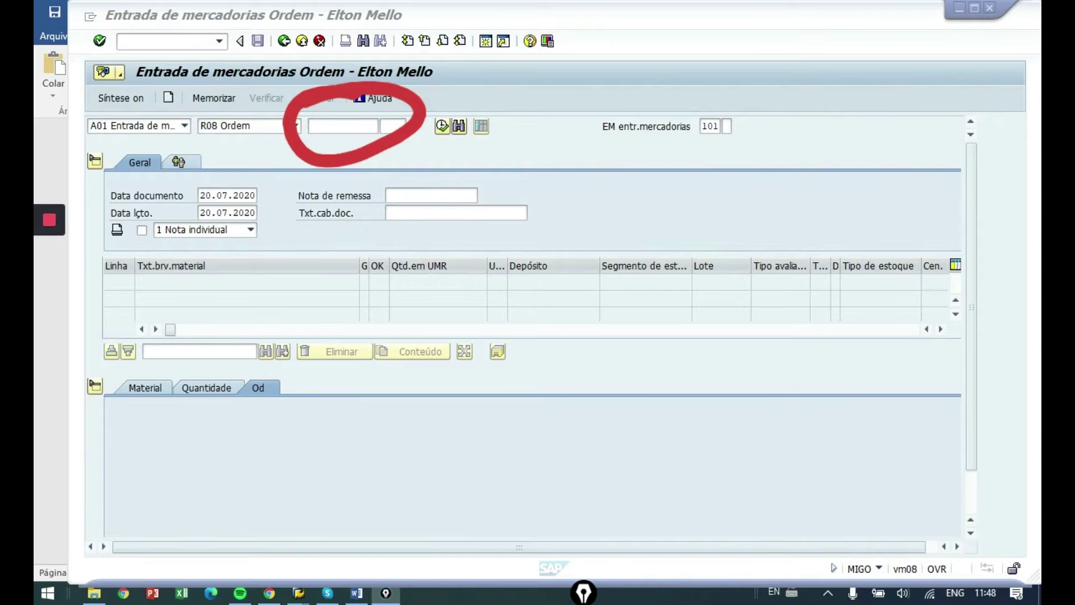
{"action": "left_click", "coordinate": [324, 125]}
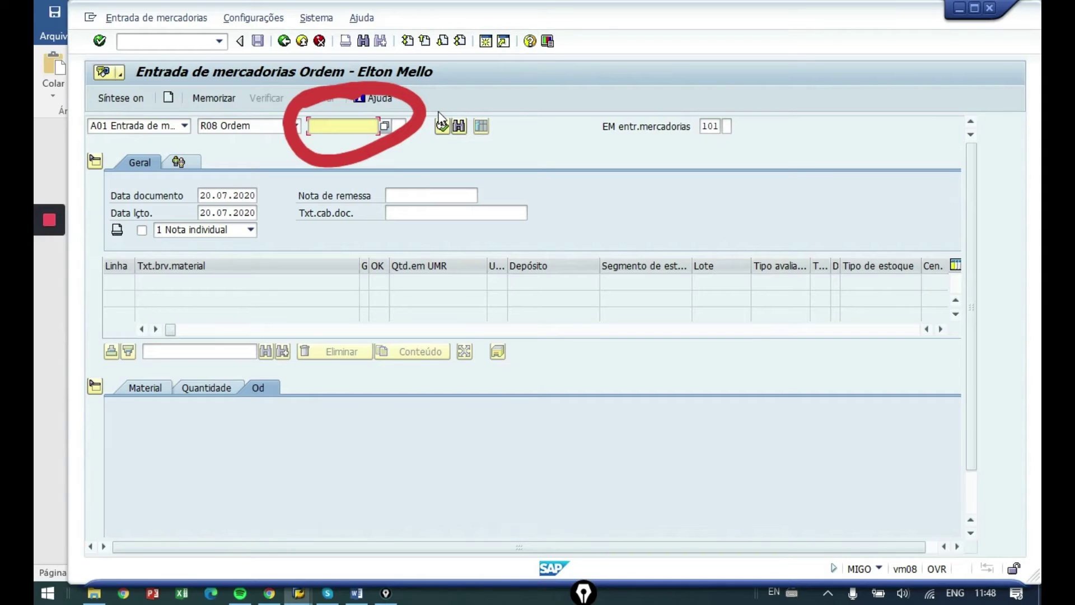
{"action": "type", "text": "1000083"}
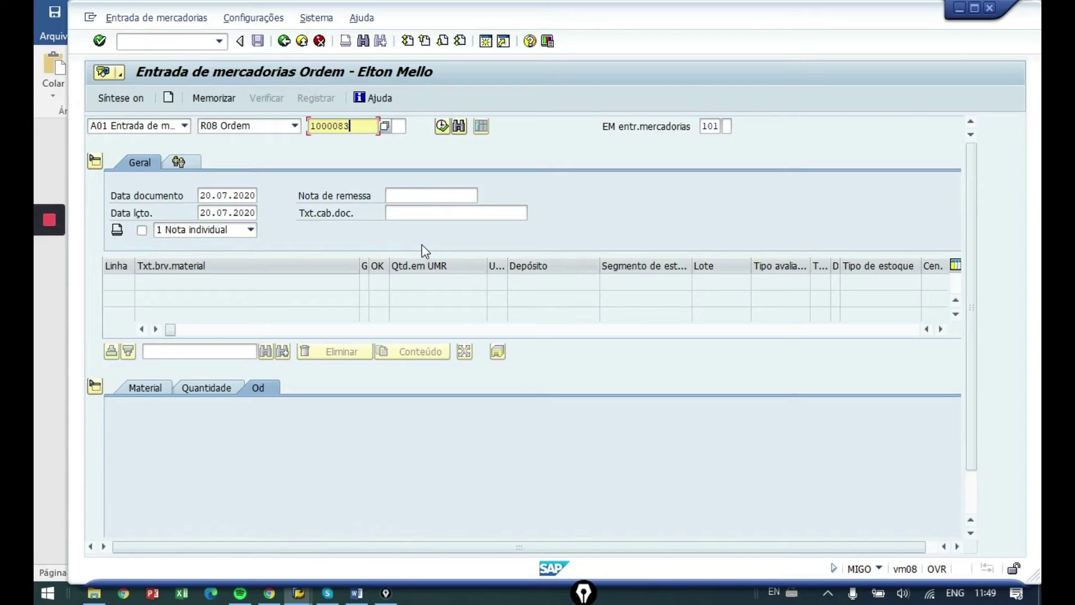
{"action": "key", "text": "Return"}
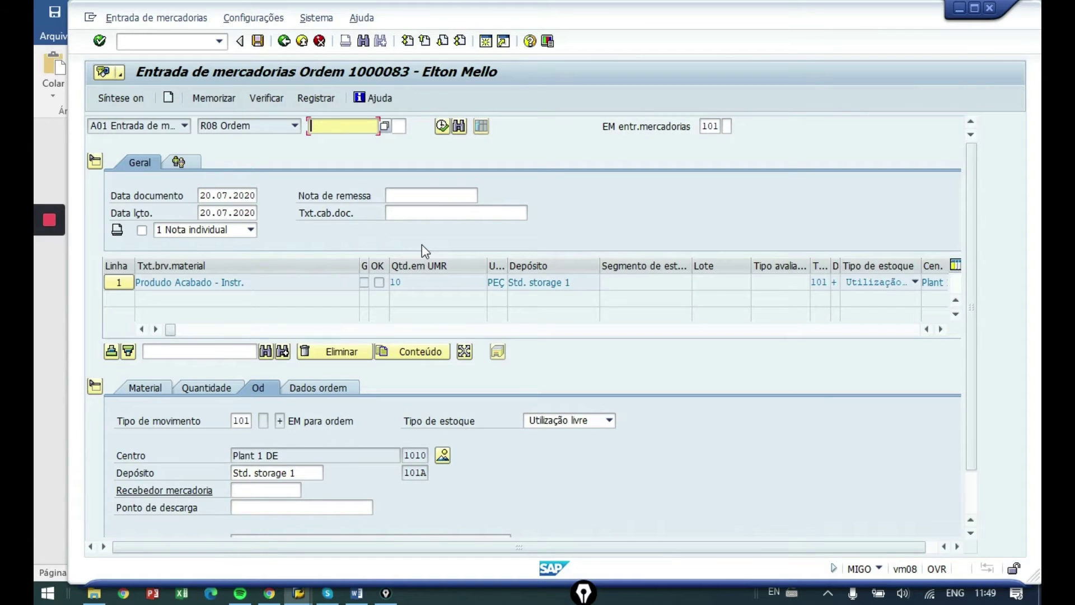
Examine the loaded item and its Od details, including movement type, stock type, plant and storage location.
{"action": "mouse_move", "coordinate": [196, 234]}
{"action": "left_mouse_down"}
{"action": "mouse_move", "coordinate": [256, 324]}
{"action": "mouse_move", "coordinate": [168, 238]}
{"action": "left_mouse_up"}
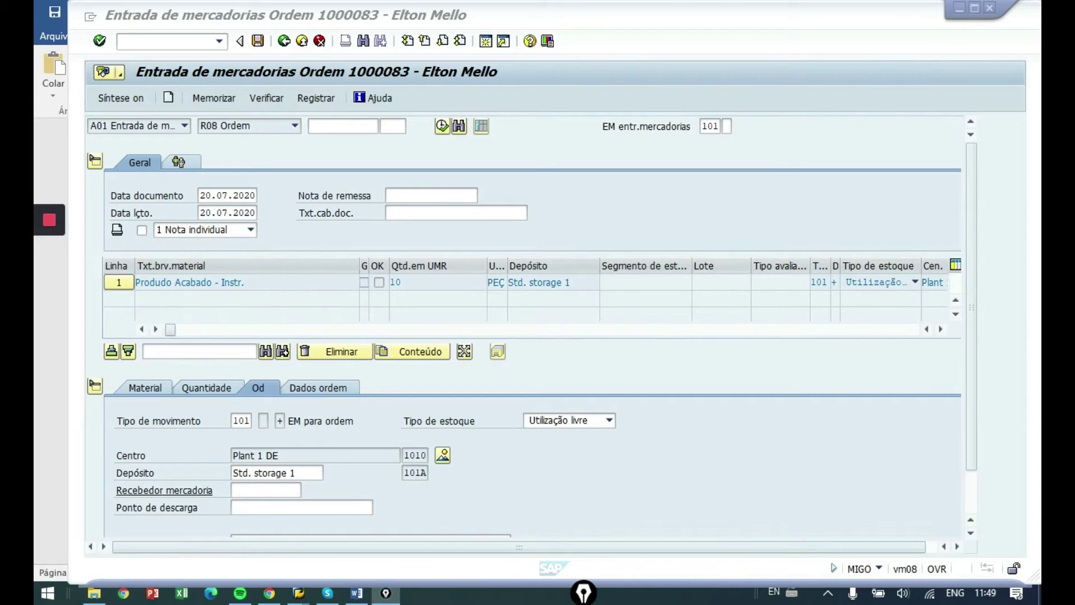
{"action": "mouse_move", "coordinate": [222, 352]}
{"action": "left_mouse_down"}
{"action": "mouse_move", "coordinate": [106, 388]}
{"action": "mouse_move", "coordinate": [266, 357]}
{"action": "mouse_move", "coordinate": [161, 370]}
{"action": "left_mouse_up"}
{"action": "left_click_drag", "start_coordinate": [249, 352], "coordinate": [230, 394]}
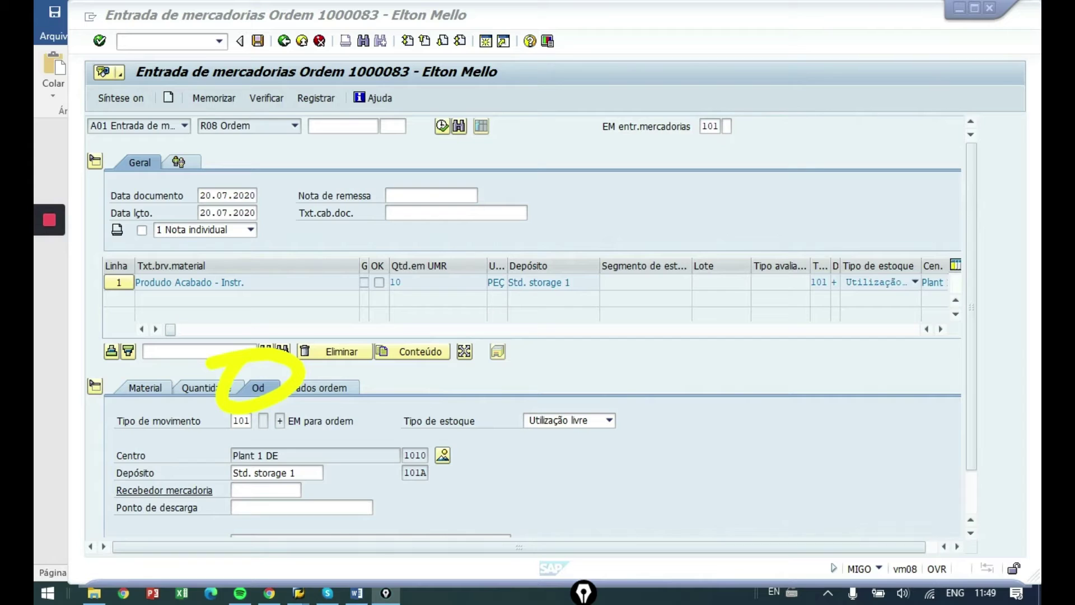
{"action": "left_click_drag", "start_coordinate": [280, 434], "coordinate": [413, 318]}
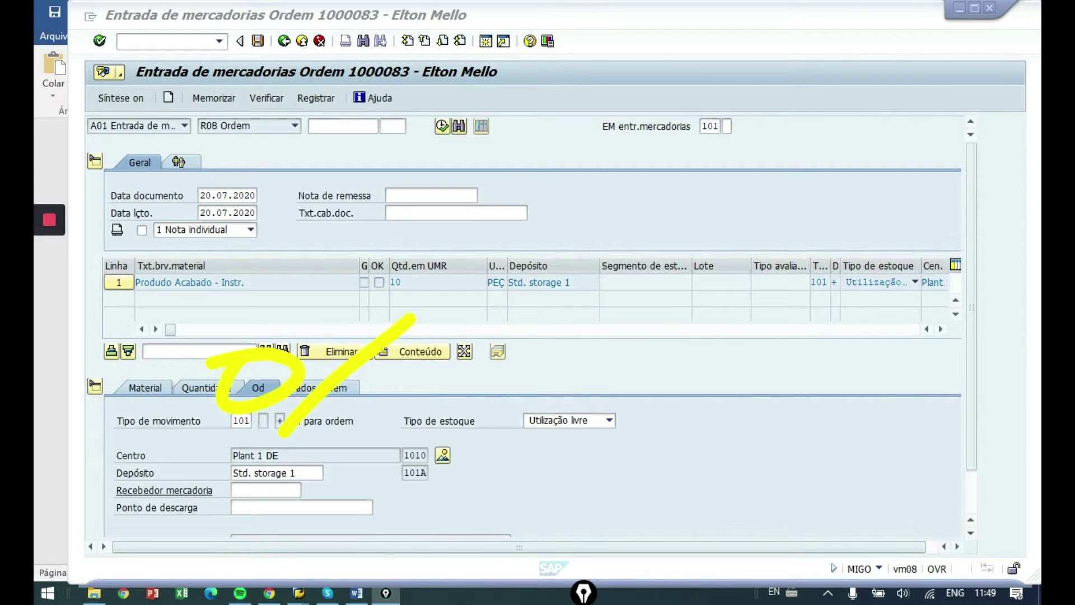
{"action": "mouse_move", "coordinate": [306, 392]}
{"action": "left_mouse_down"}
{"action": "mouse_move", "coordinate": [261, 417]}
{"action": "mouse_move", "coordinate": [294, 448]}
{"action": "mouse_move", "coordinate": [363, 439]}
{"action": "mouse_move", "coordinate": [305, 394]}
{"action": "left_mouse_up"}
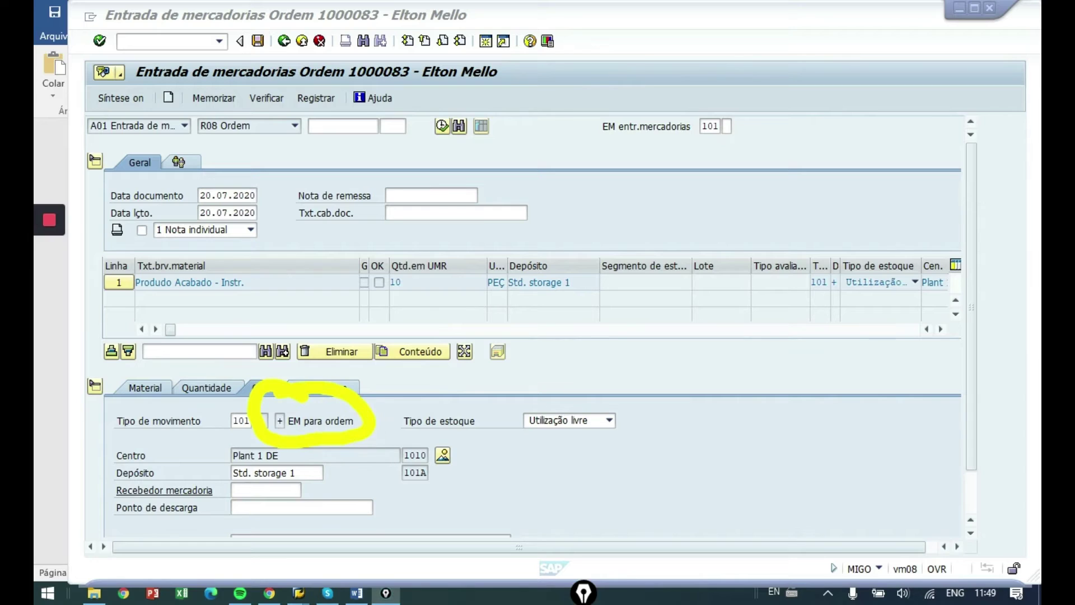
{"action": "left_click_drag", "start_coordinate": [641, 394], "coordinate": [764, 308]}
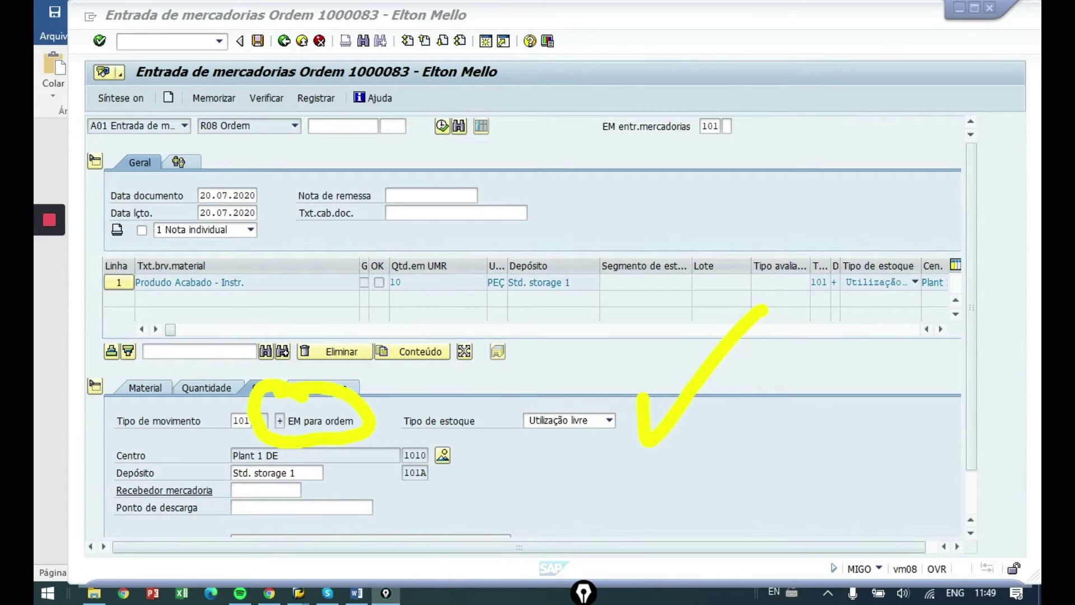
{"action": "key", "text": "ctrl+shift+7"}
{"action": "mouse_move", "coordinate": [211, 492]}
{"action": "left_mouse_down"}
{"action": "mouse_move", "coordinate": [490, 418]}
{"action": "mouse_move", "coordinate": [286, 404]}
{"action": "left_mouse_up"}
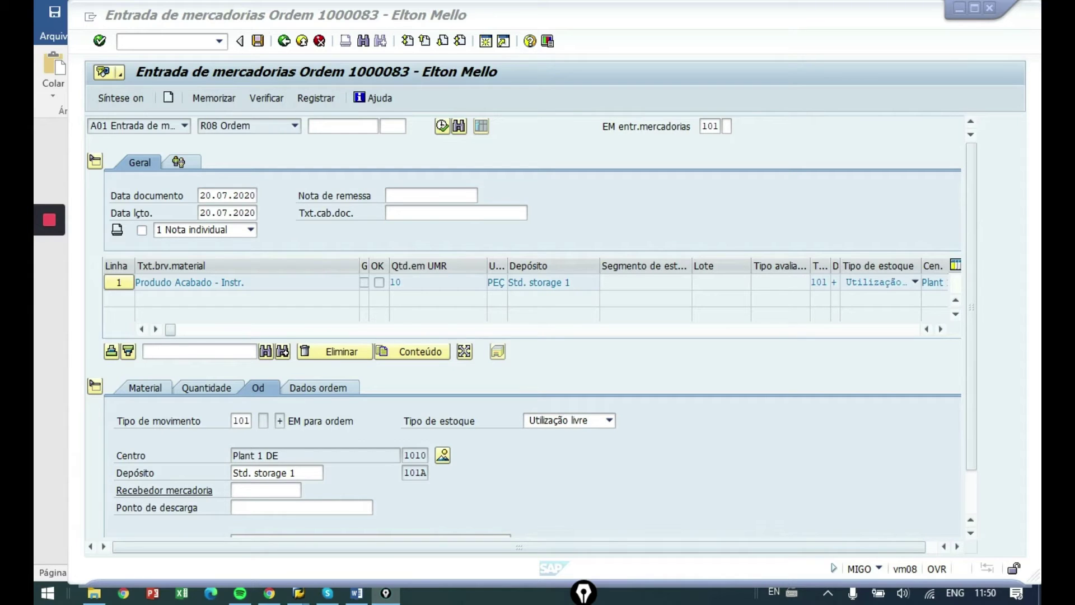
Display the item's Dados ordem details and check the referenced production order.
{"action": "mouse_move", "coordinate": [340, 359]}
{"action": "left_mouse_down"}
{"action": "mouse_move", "coordinate": [404, 404]}
{"action": "mouse_move", "coordinate": [326, 367]}
{"action": "left_mouse_up"}
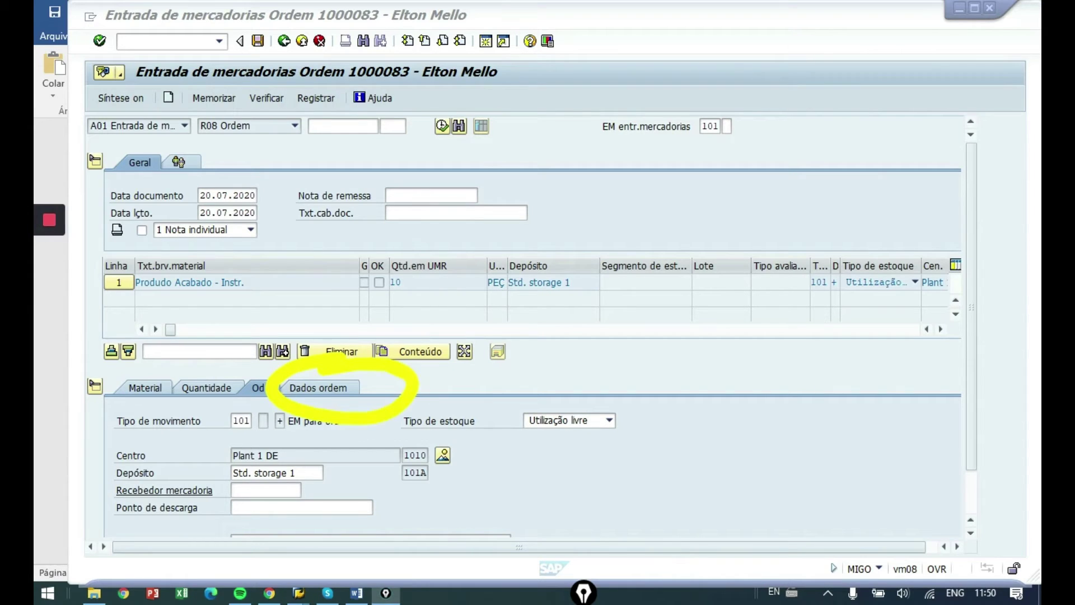
{"action": "left_click", "coordinate": [329, 392]}
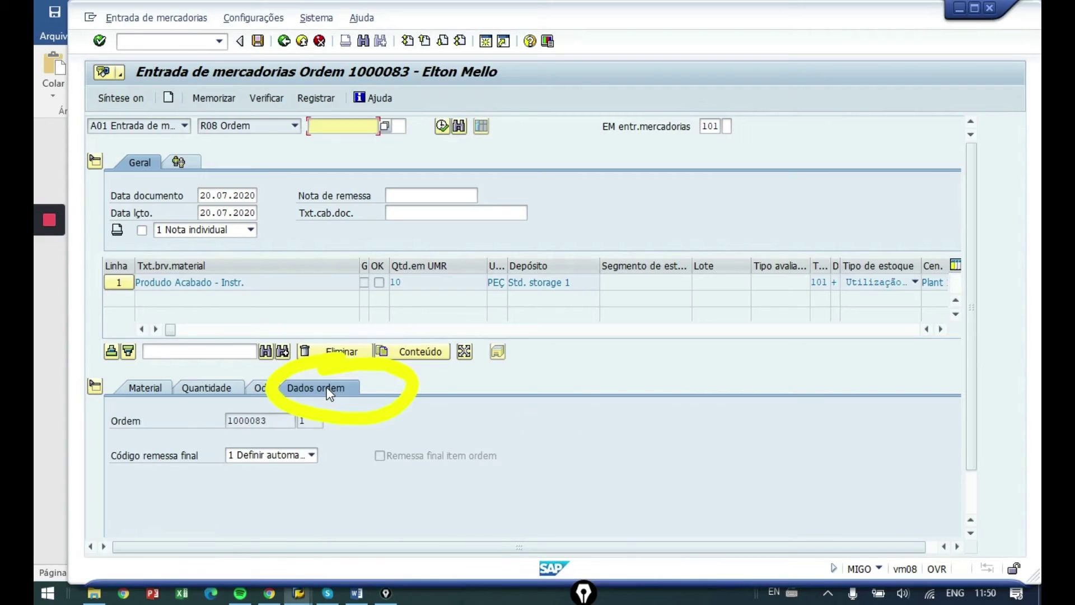
{"action": "key", "text": "ctrl+shift+6"}
{"action": "key", "text": "ctrl+shift+3"}
{"action": "mouse_move", "coordinate": [228, 377]}
{"action": "left_mouse_down"}
{"action": "mouse_move", "coordinate": [233, 455]}
{"action": "mouse_move", "coordinate": [235, 377]}
{"action": "left_mouse_up"}
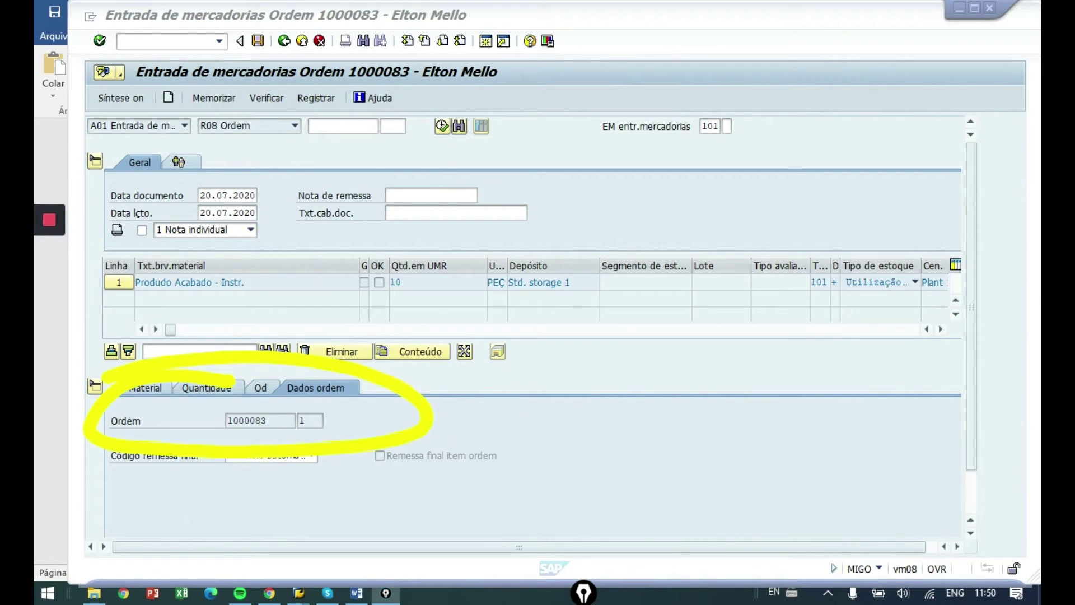
{"action": "left_click_drag", "start_coordinate": [260, 328], "coordinate": [347, 185]}
{"action": "mouse_move", "coordinate": [291, 160]}
{"action": "left_mouse_down"}
{"action": "mouse_move", "coordinate": [363, 141]}
{"action": "mouse_move", "coordinate": [355, 227]}
{"action": "left_mouse_up"}
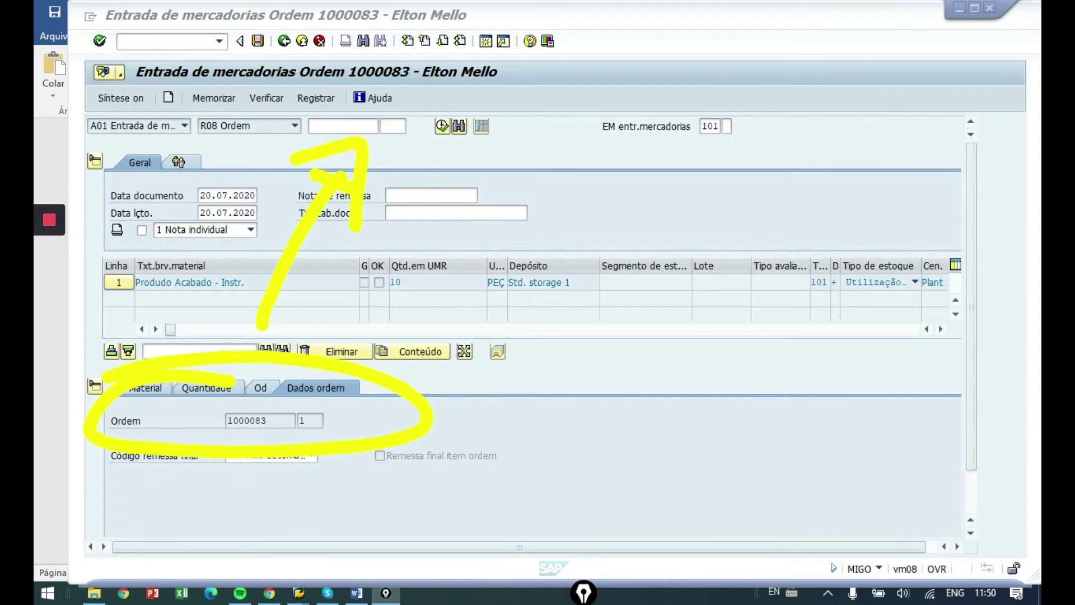
{"action": "key", "text": "ctrl+shift+6"}
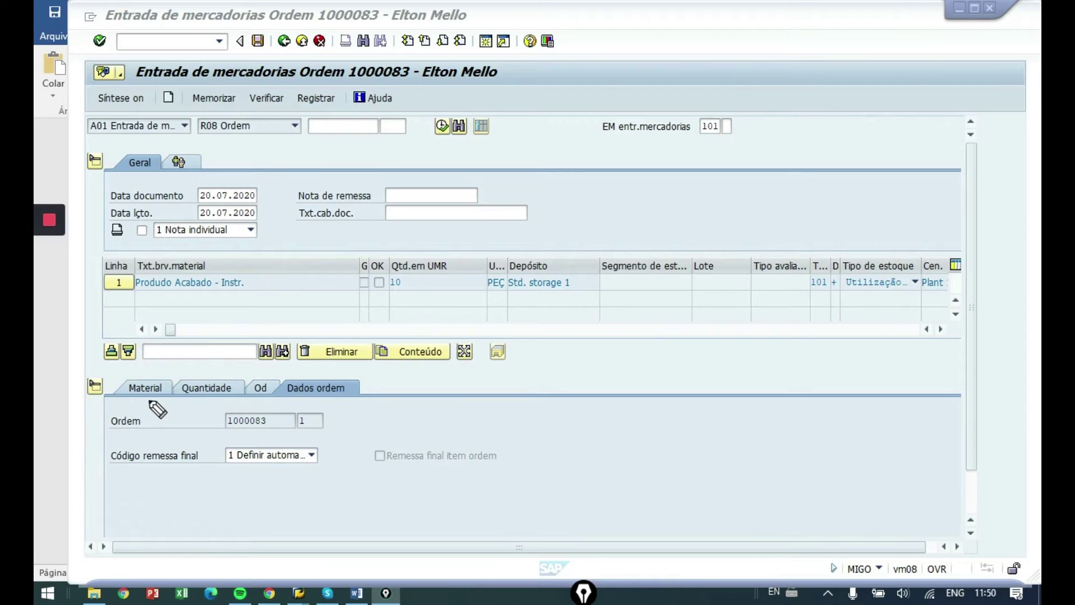
Display the item's Material details and check the material name, code and material group.
{"action": "mouse_move", "coordinate": [150, 364]}
{"action": "left_mouse_down"}
{"action": "mouse_move", "coordinate": [112, 381]}
{"action": "mouse_move", "coordinate": [168, 417]}
{"action": "mouse_move", "coordinate": [152, 365]}
{"action": "left_mouse_up"}
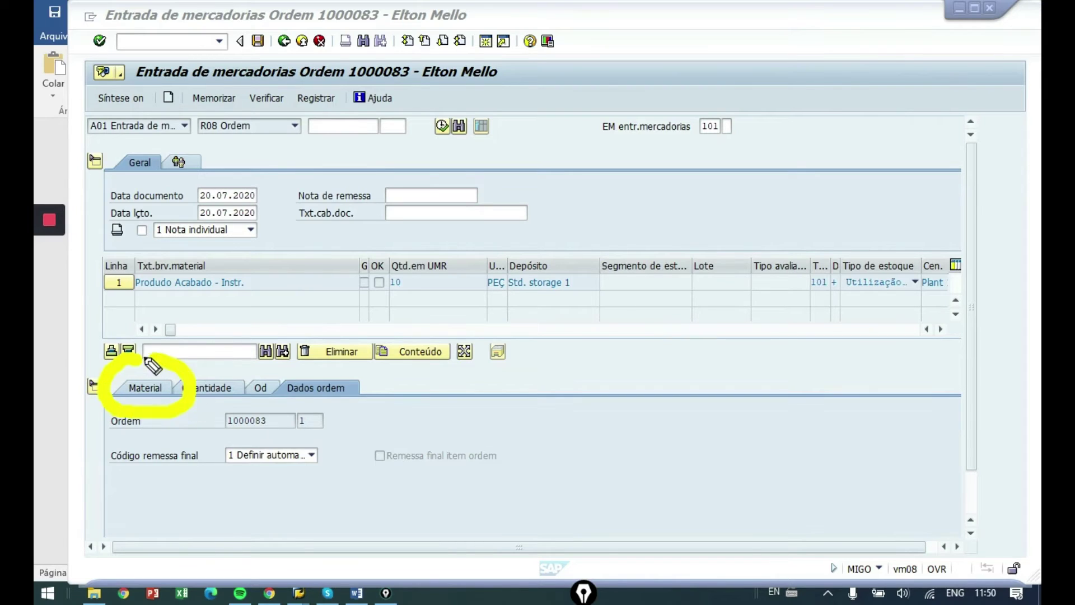
{"action": "left_click", "coordinate": [147, 389]}
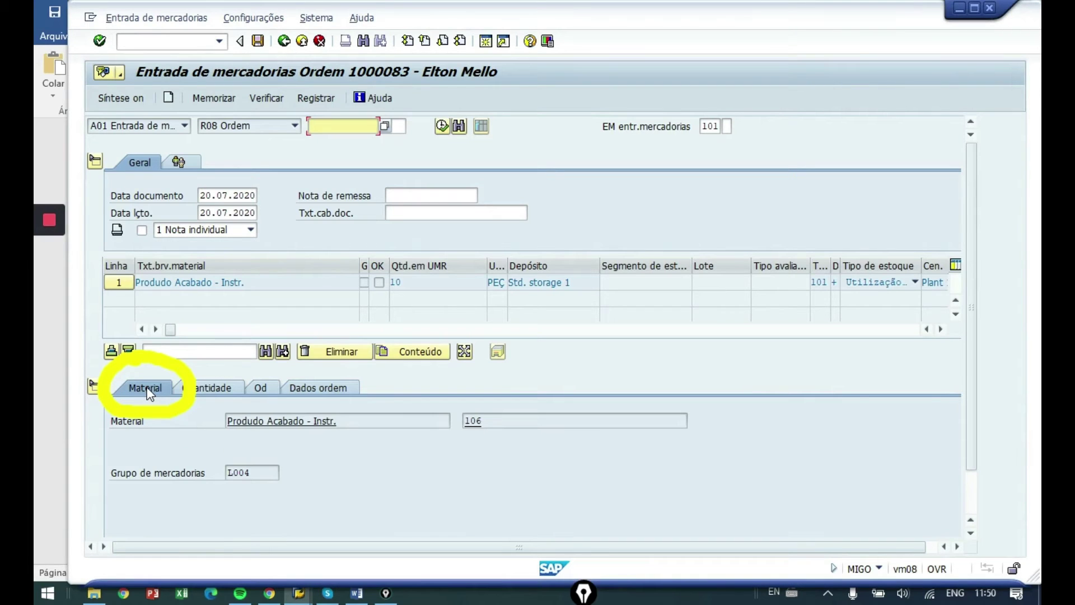
{"action": "mouse_move", "coordinate": [498, 365]}
{"action": "left_mouse_down"}
{"action": "mouse_move", "coordinate": [484, 465]}
{"action": "mouse_move", "coordinate": [414, 369]}
{"action": "left_mouse_up"}
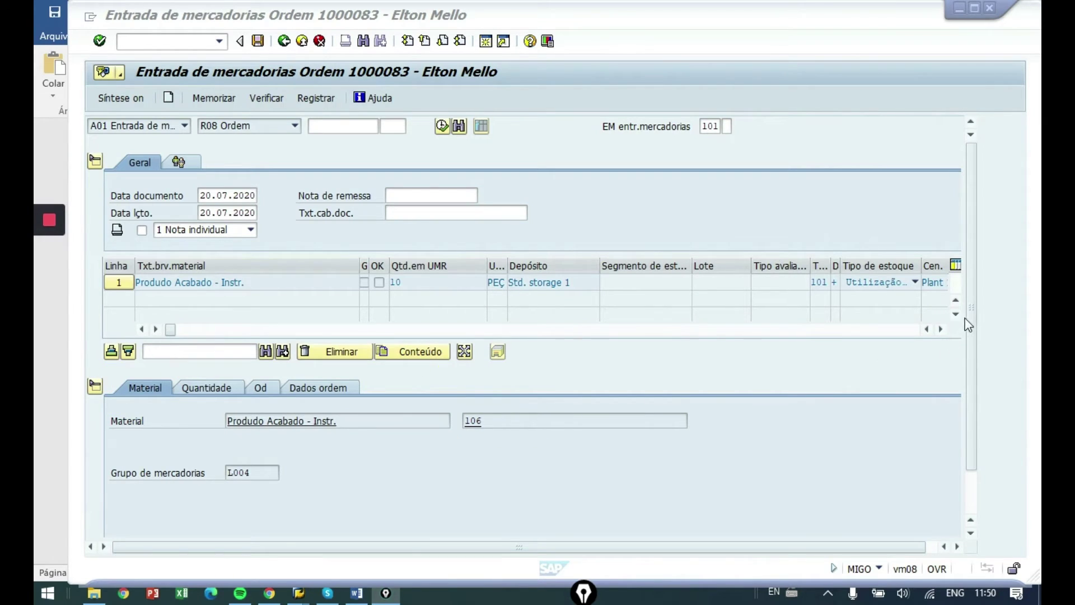
{"action": "scroll", "coordinate": [971, 313], "scroll_direction": "down", "scroll_amount": 2}
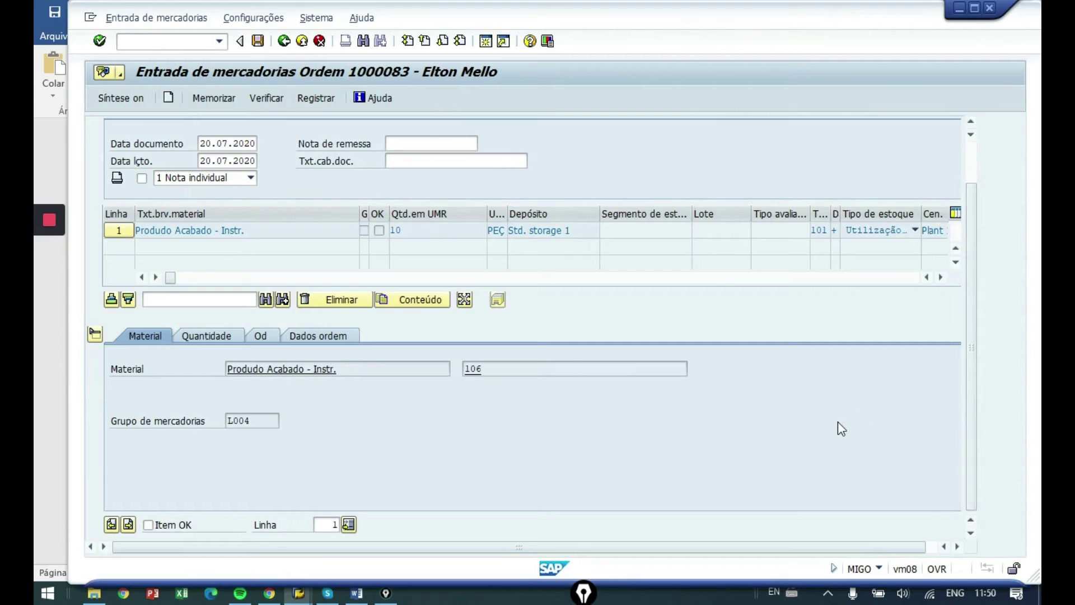
Mark line 1 of the goods receipt as Item OK and check that the flag carries over to the item overview.
{"action": "scroll", "coordinate": [837, 421], "scroll_direction": "up", "scroll_amount": 2}
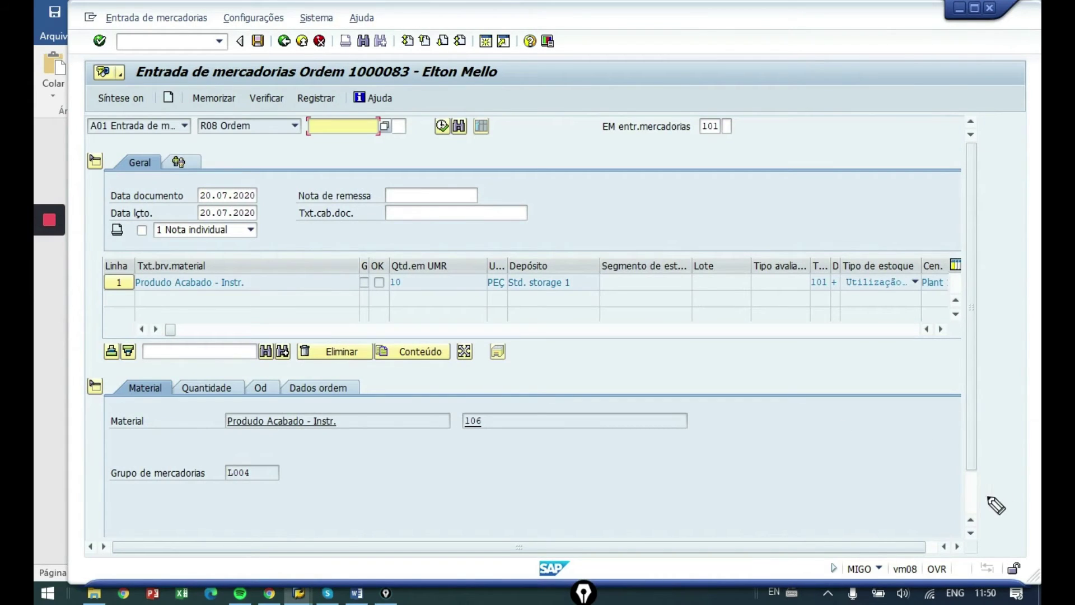
{"action": "scroll", "coordinate": [969, 498], "scroll_direction": "down", "scroll_amount": 2}
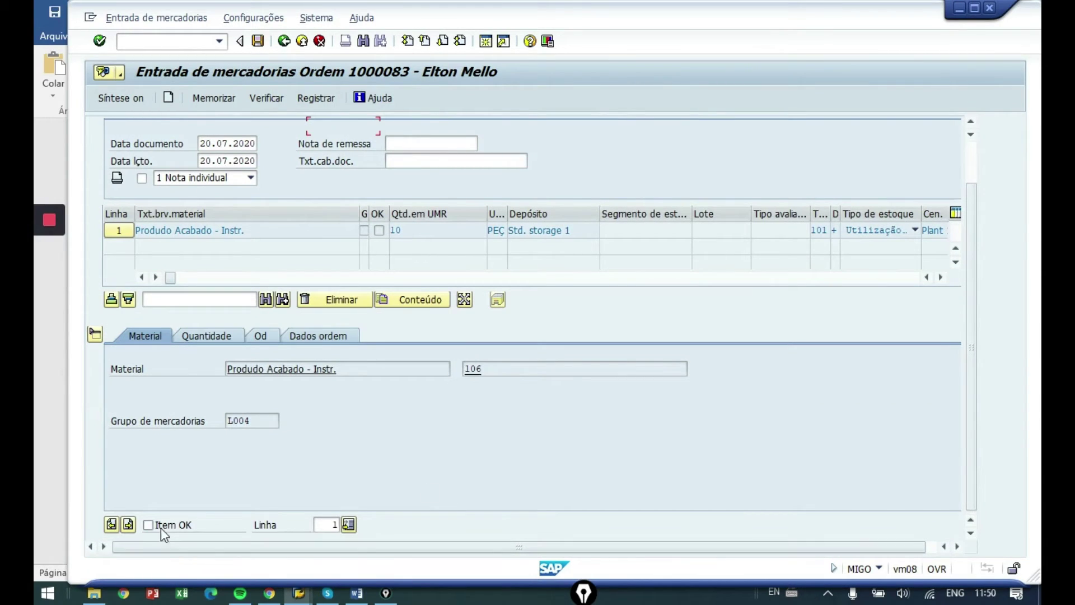
{"action": "key", "text": "ctrl+shift+3"}
{"action": "mouse_move", "coordinate": [186, 480]}
{"action": "left_mouse_down"}
{"action": "mouse_move", "coordinate": [224, 540]}
{"action": "mouse_move", "coordinate": [185, 477]}
{"action": "left_mouse_up"}
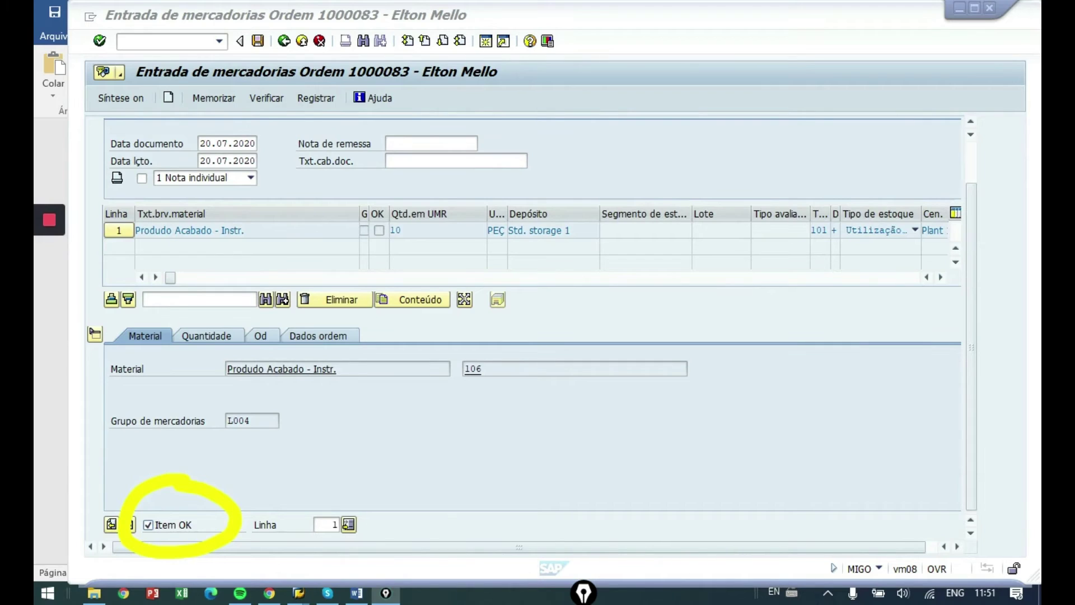
{"action": "key", "text": "Escape"}
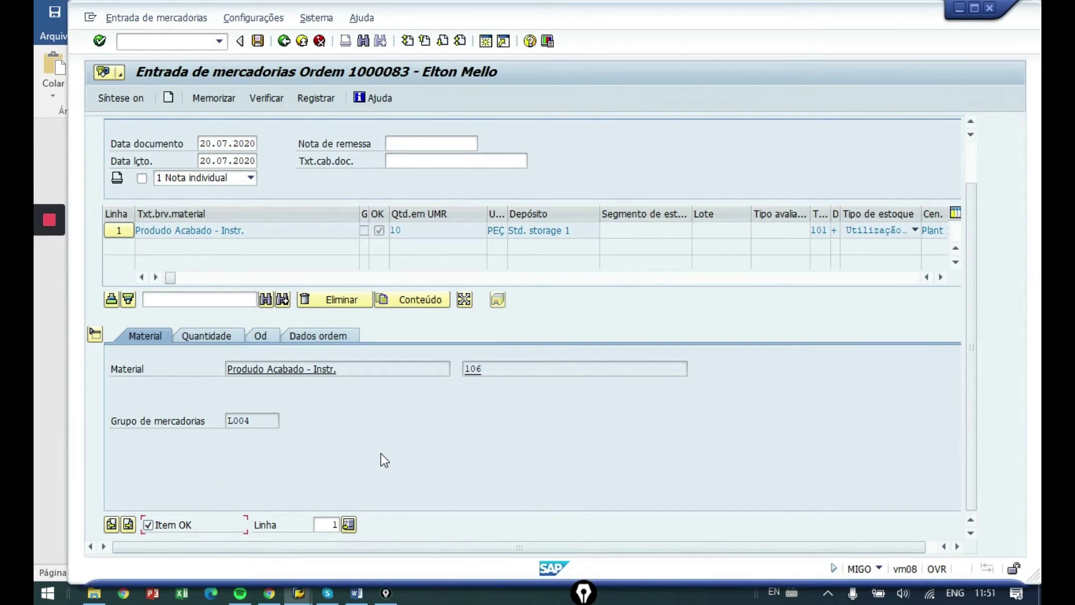
{"action": "mouse_move", "coordinate": [177, 493]}
{"action": "left_mouse_down"}
{"action": "mouse_move", "coordinate": [283, 312]}
{"action": "mouse_move", "coordinate": [336, 260]}
{"action": "mouse_move", "coordinate": [379, 249]}
{"action": "mouse_move", "coordinate": [331, 323]}
{"action": "left_mouse_up"}
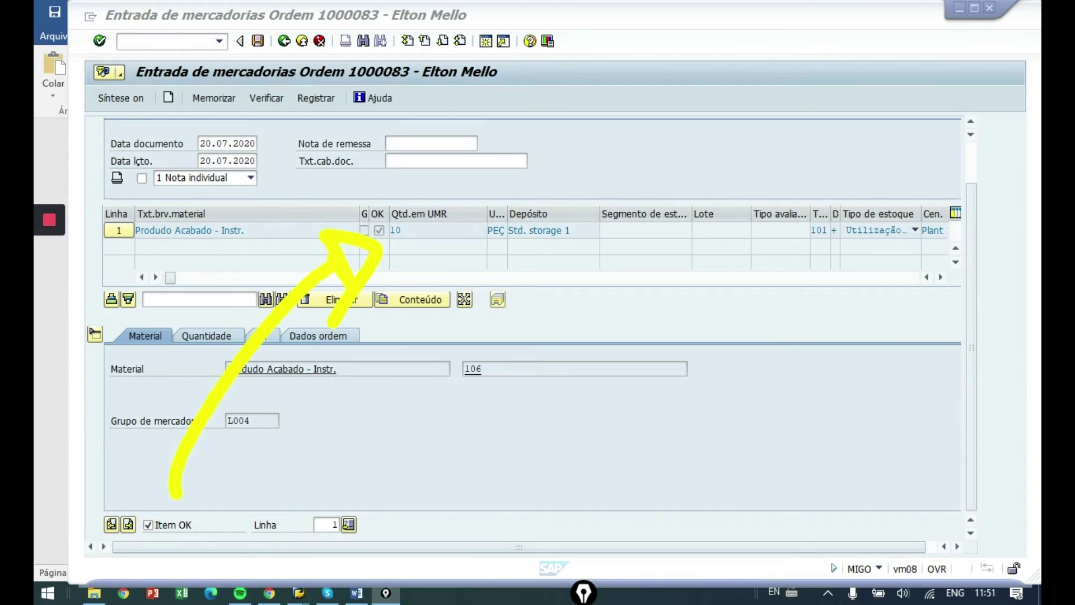
Switch to the Word course handout and read the instructions on the Item OK flag, item details, document check and saving.
{"action": "key", "text": "alt+Tab"}
{"action": "key", "text": "alt+Tab"}
{"action": "key", "text": "alt+Tab"}
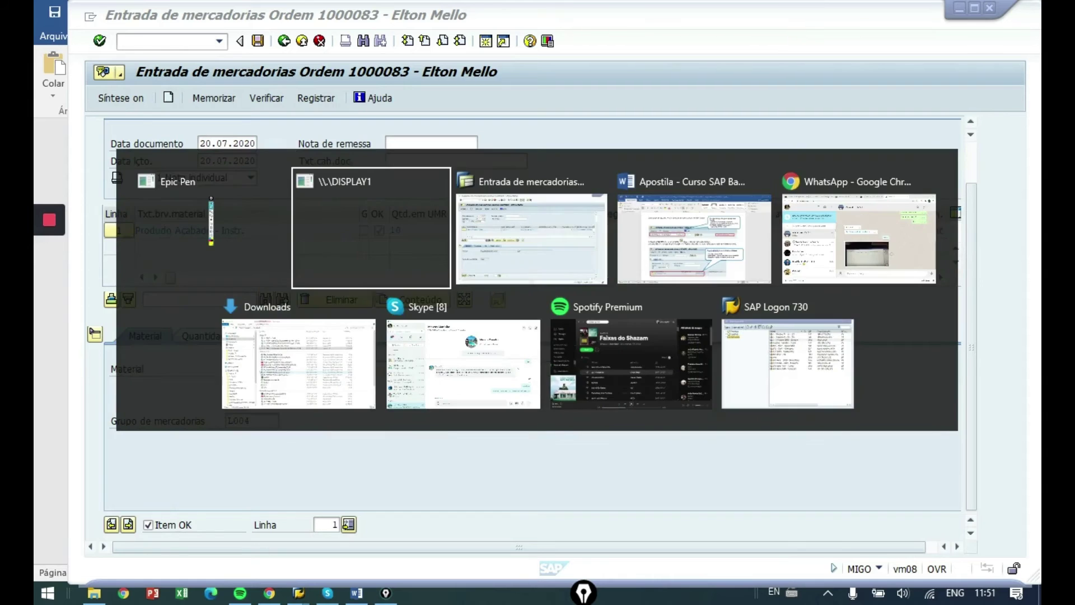
{"action": "scroll", "coordinate": [539, 370], "scroll_direction": "down", "scroll_amount": 10}
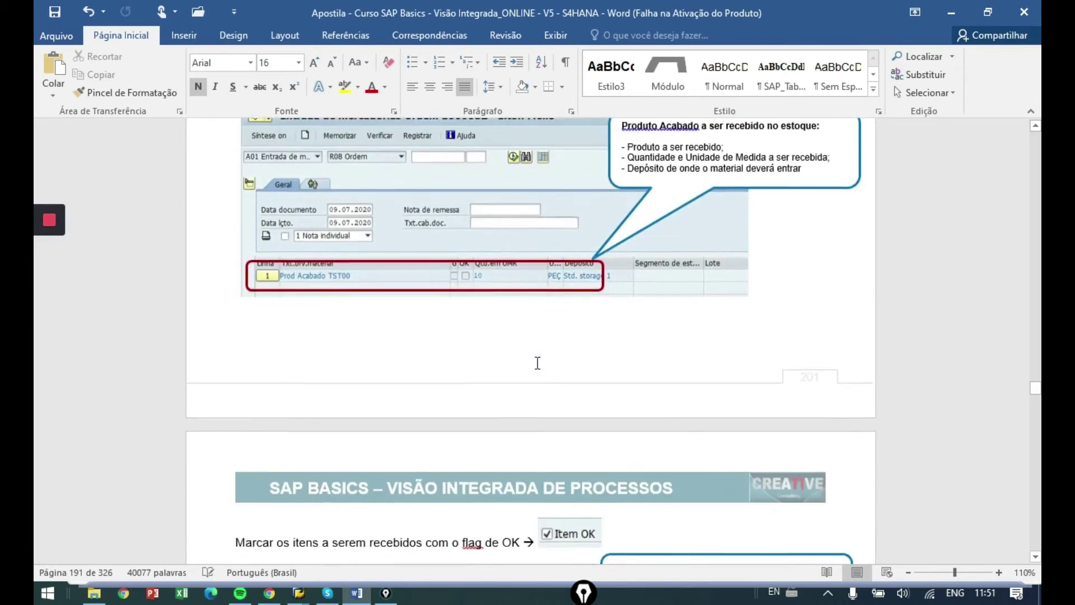
{"action": "scroll", "coordinate": [546, 349], "scroll_direction": "down", "scroll_amount": 8}
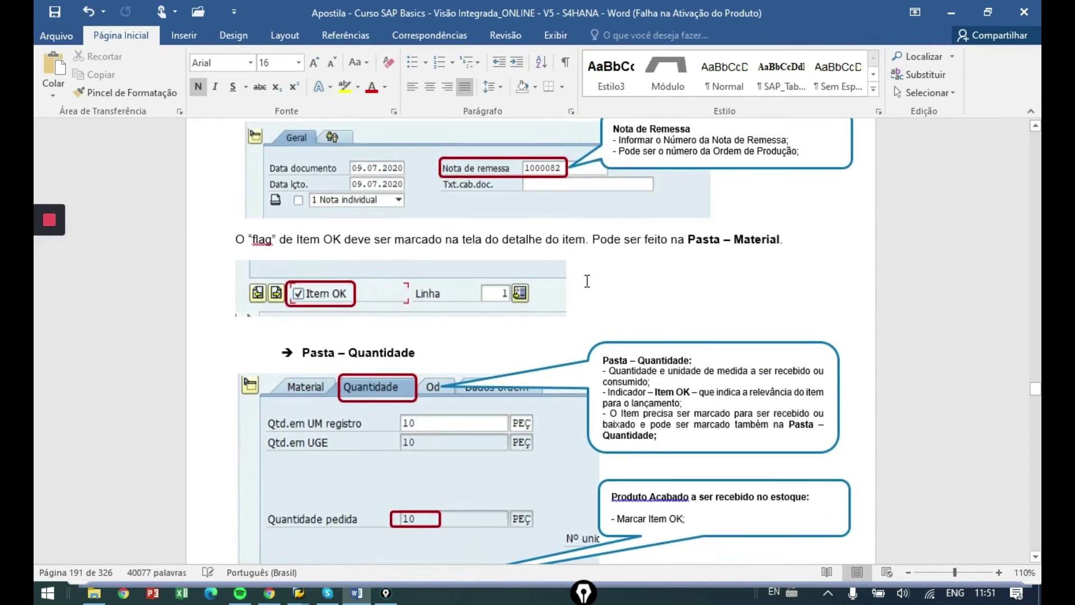
{"action": "scroll", "coordinate": [508, 291], "scroll_direction": "down", "scroll_amount": 10}
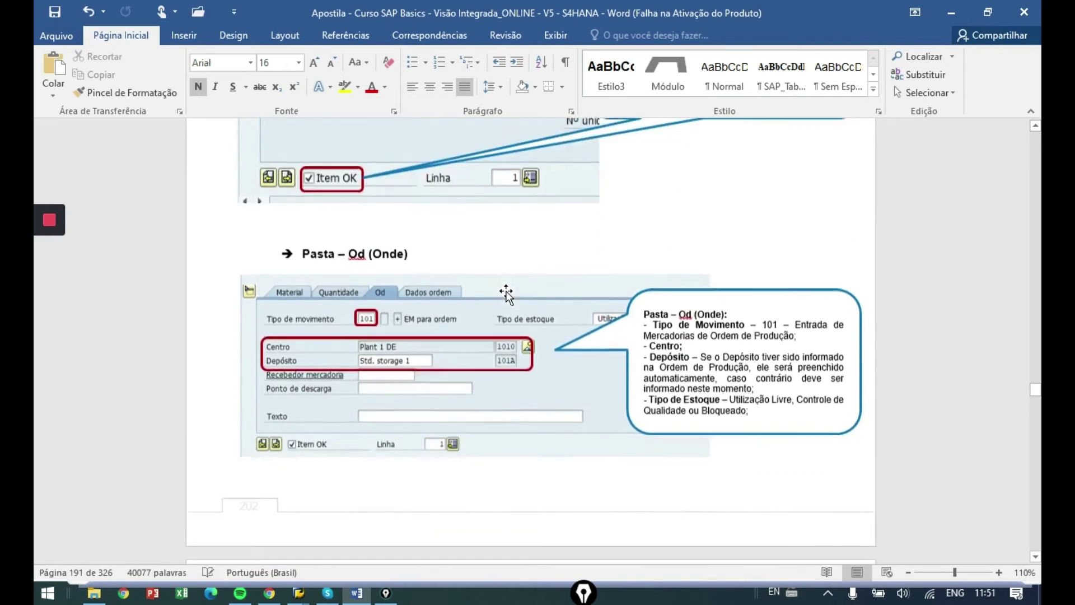
{"action": "scroll", "coordinate": [511, 293], "scroll_direction": "down", "scroll_amount": 1}
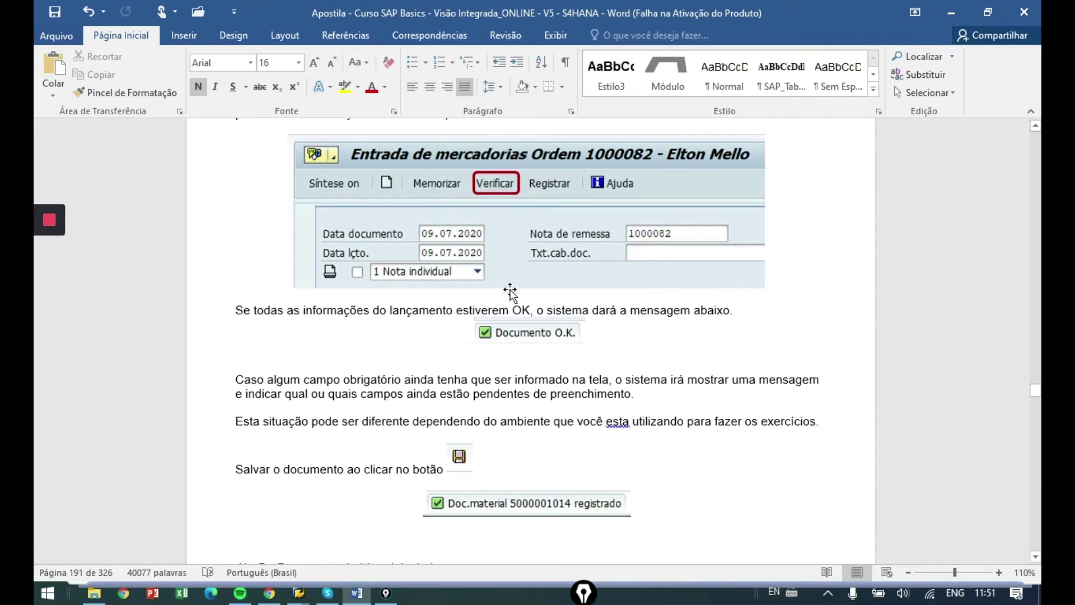
{"action": "scroll", "coordinate": [510, 290], "scroll_direction": "down", "scroll_amount": 4}
Return to the SAP goods receipt and run the document check on it.
{"action": "key", "text": "alt+Tab"}
{"action": "key", "text": "alt+Tab"}
{"action": "key", "text": "alt+Tab"}
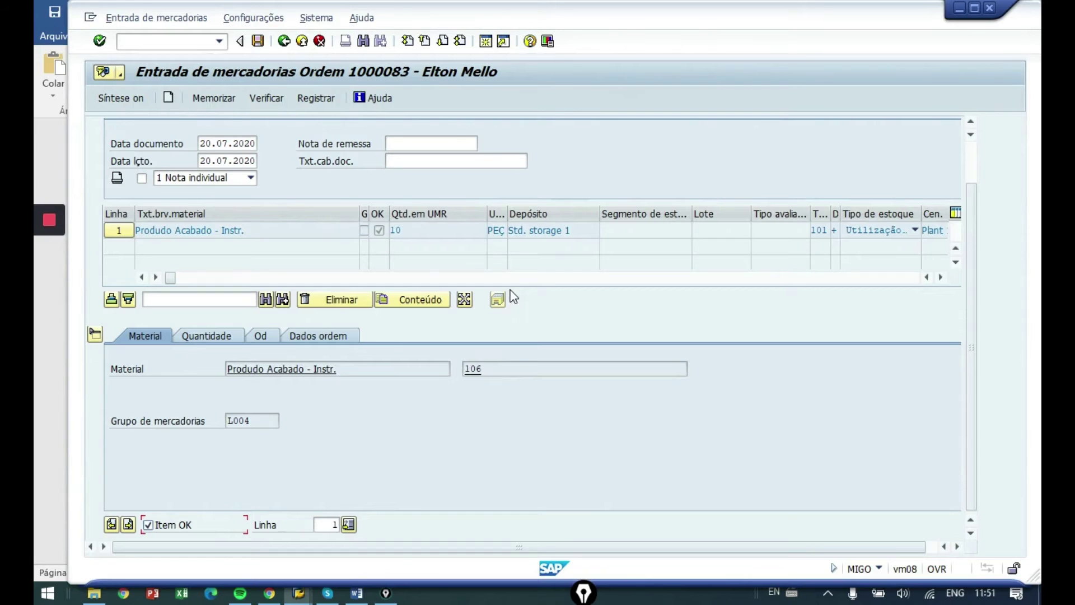
{"action": "key", "text": "ctrl+shift+3"}
{"action": "left_click_drag", "start_coordinate": [282, 72], "coordinate": [187, 74]}
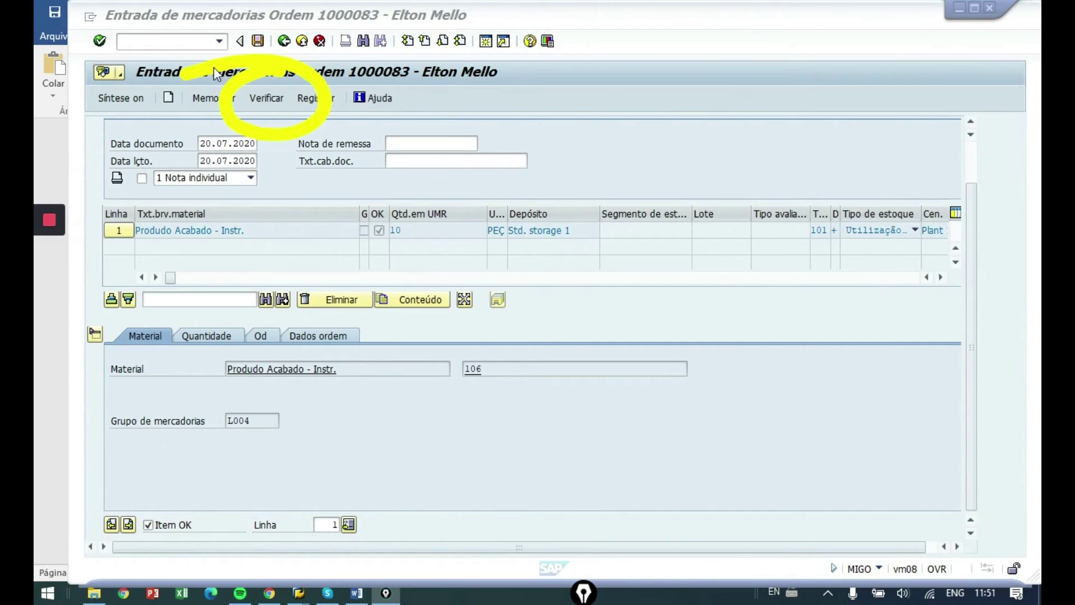
{"action": "left_click", "coordinate": [268, 103]}
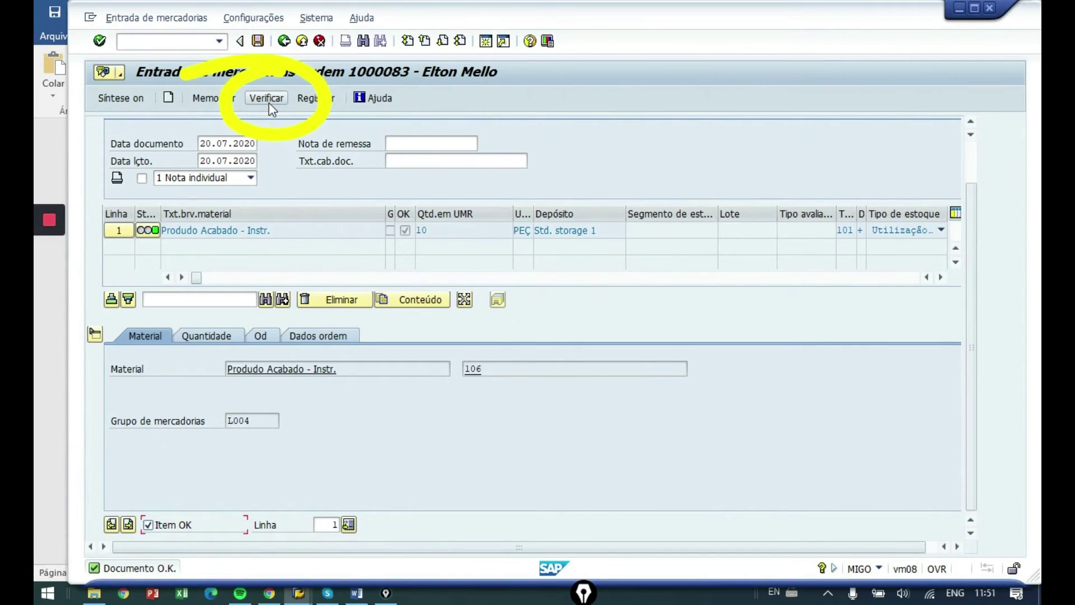
{"action": "mouse_move", "coordinate": [159, 500]}
{"action": "left_mouse_down"}
{"action": "mouse_move", "coordinate": [129, 596]}
{"action": "mouse_move", "coordinate": [168, 504]}
{"action": "left_mouse_up"}
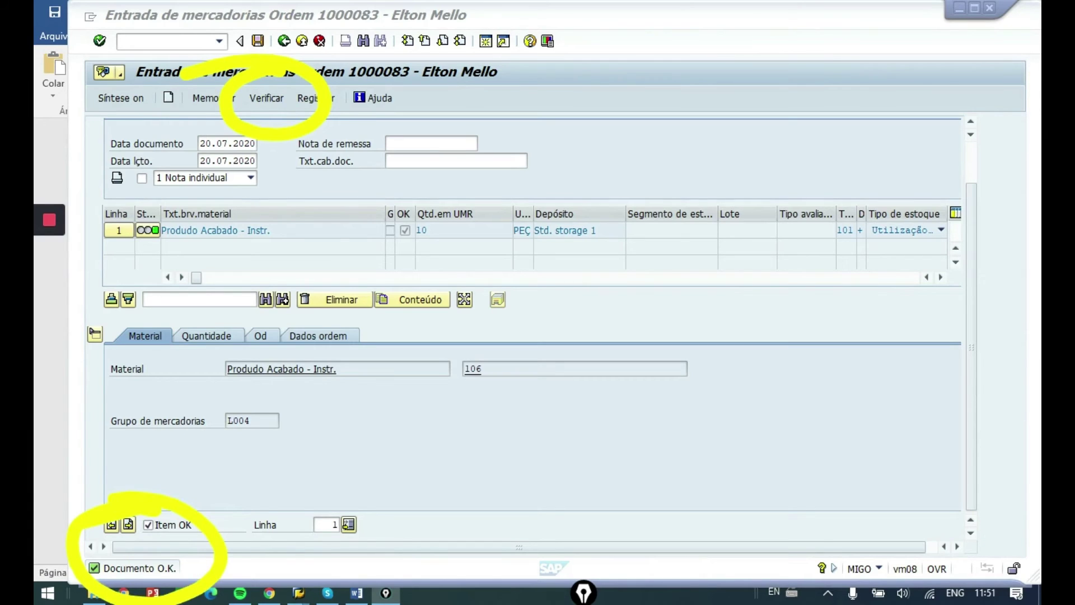
Save the goods receipt to post the finished product into stock.
{"action": "key", "text": "ctrl+shift+c"}
{"action": "left_click_drag", "start_coordinate": [234, 42], "coordinate": [186, 53]}
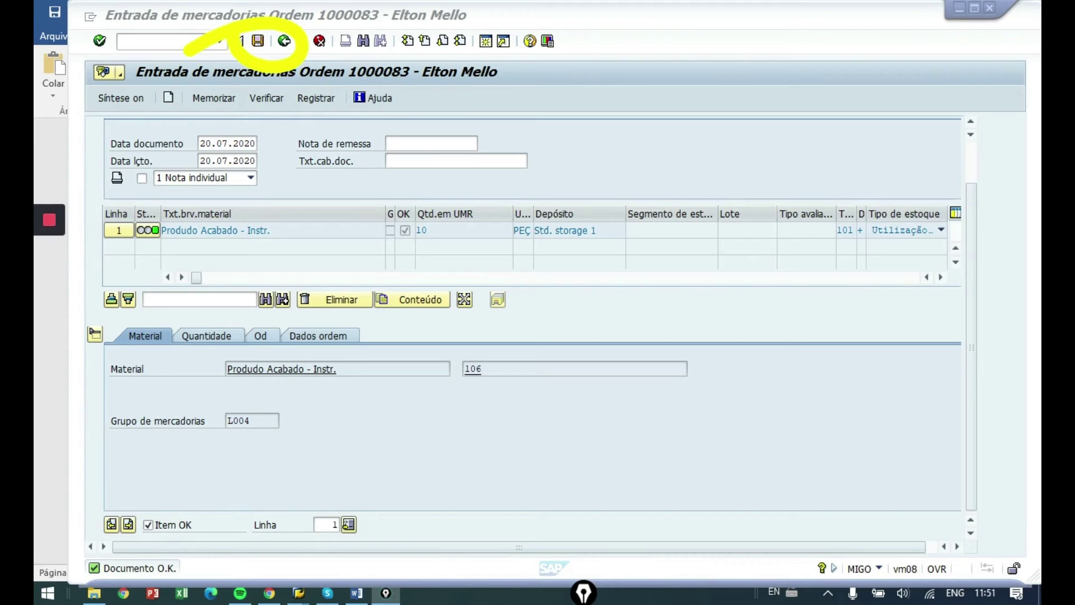
{"action": "left_click", "coordinate": [259, 45]}
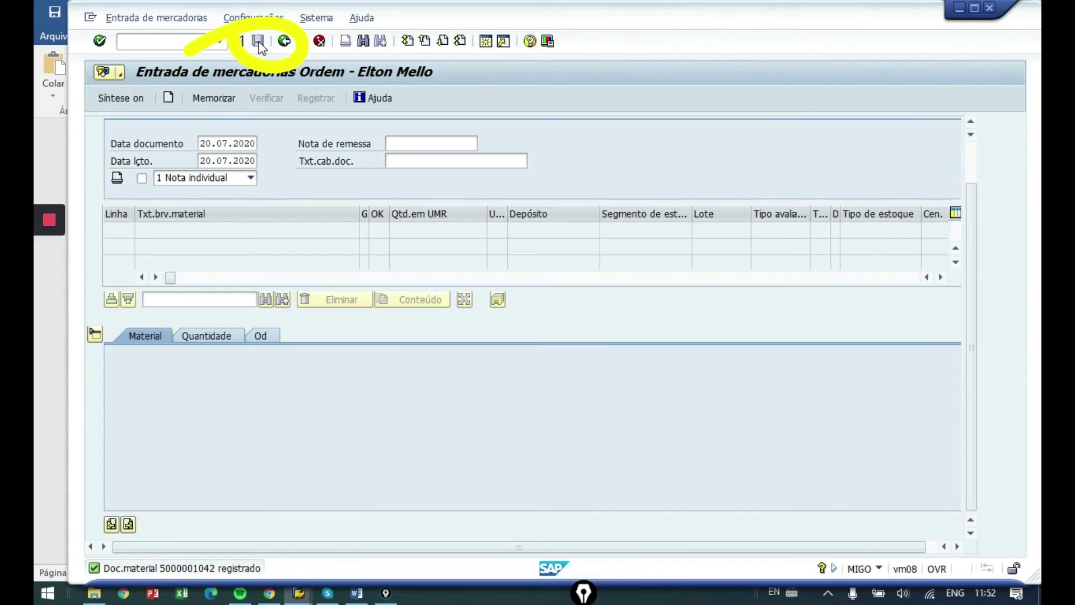
{"action": "mouse_move", "coordinate": [180, 517]}
{"action": "left_mouse_down"}
{"action": "mouse_move", "coordinate": [247, 597]}
{"action": "mouse_move", "coordinate": [196, 515]}
{"action": "left_mouse_up"}
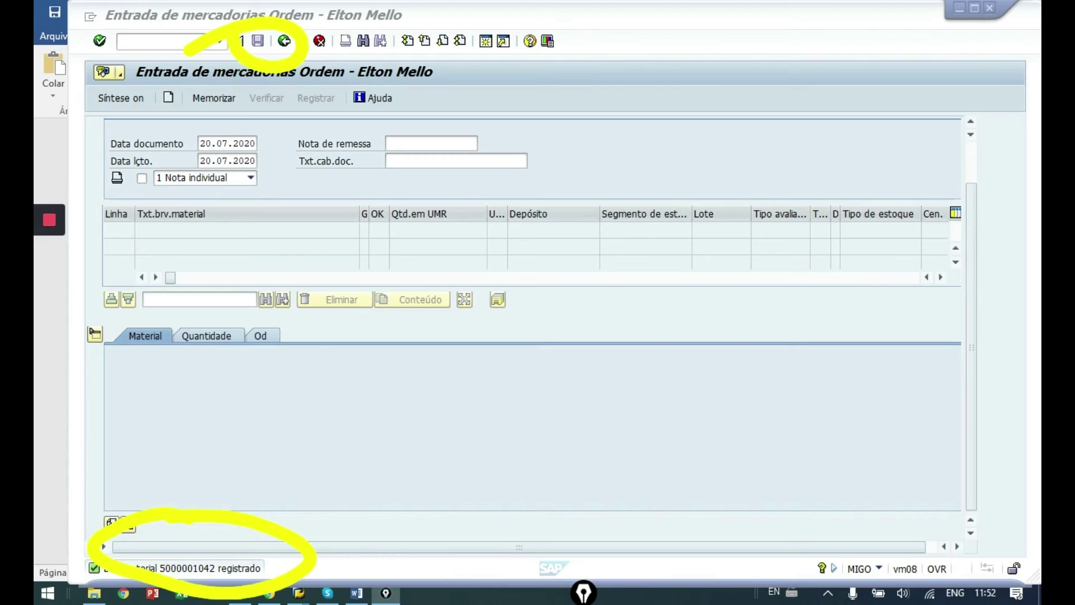
{"action": "key", "text": "ctrl+shift+7"}
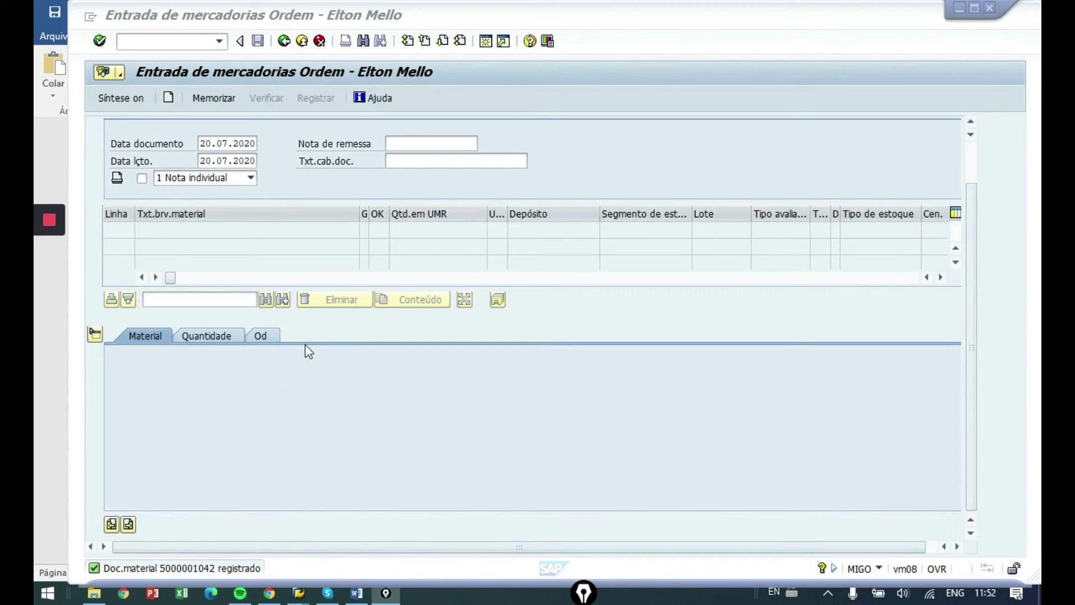
Change the MIGO action to A04 Exibir and load the material document just posted, for year 2020.
{"action": "left_click", "coordinate": [974, 151]}
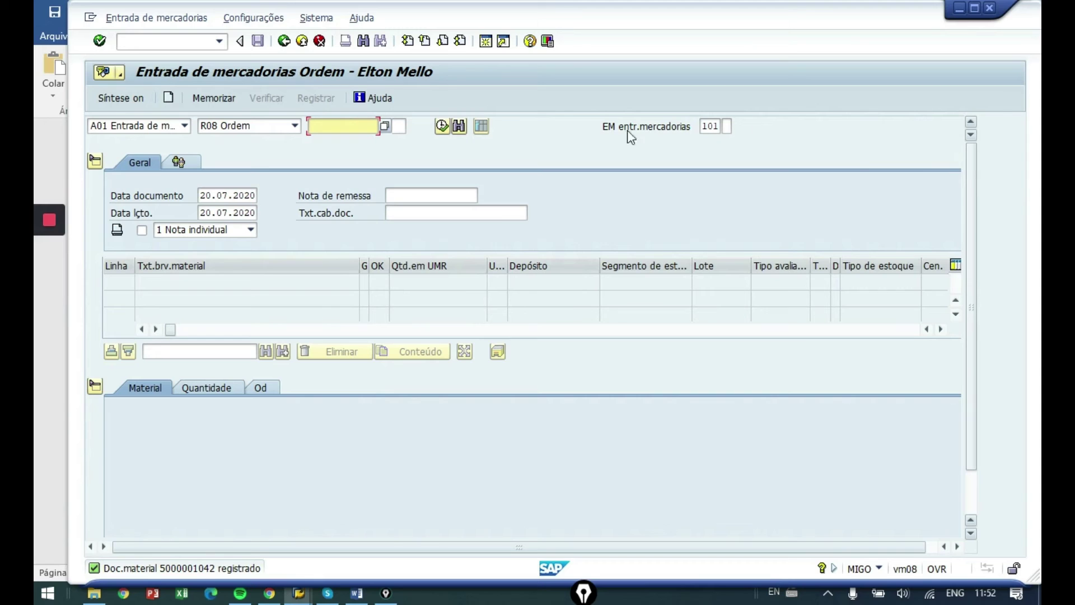
{"action": "left_click", "coordinate": [176, 126]}
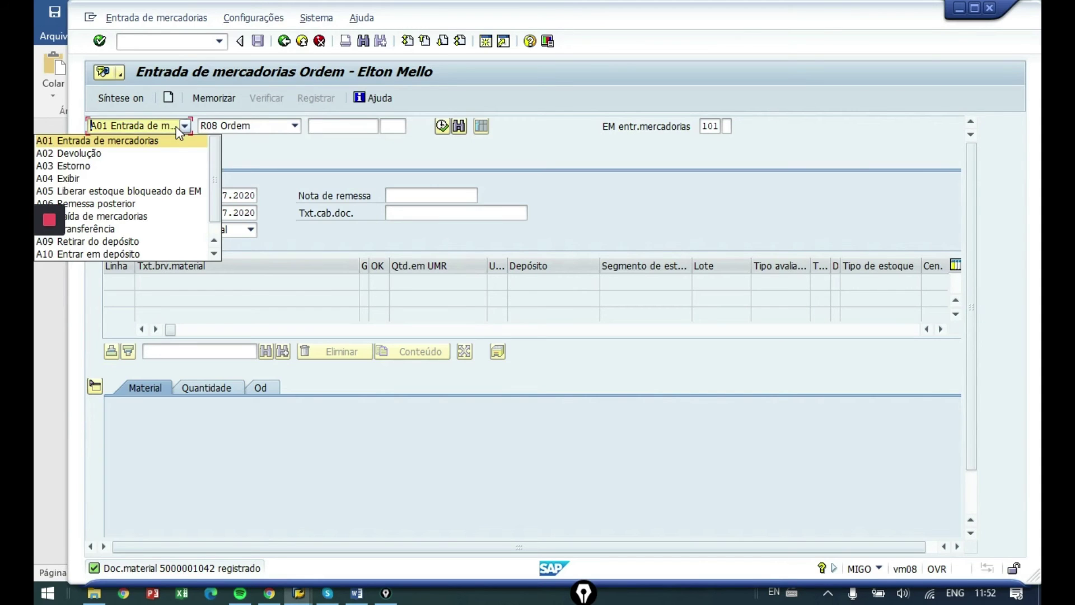
{"action": "left_click", "coordinate": [167, 179]}
{"action": "mouse_move", "coordinate": [213, 75]}
{"action": "left_mouse_down"}
{"action": "mouse_move", "coordinate": [456, 163]}
{"action": "mouse_move", "coordinate": [134, 88]}
{"action": "left_mouse_up"}
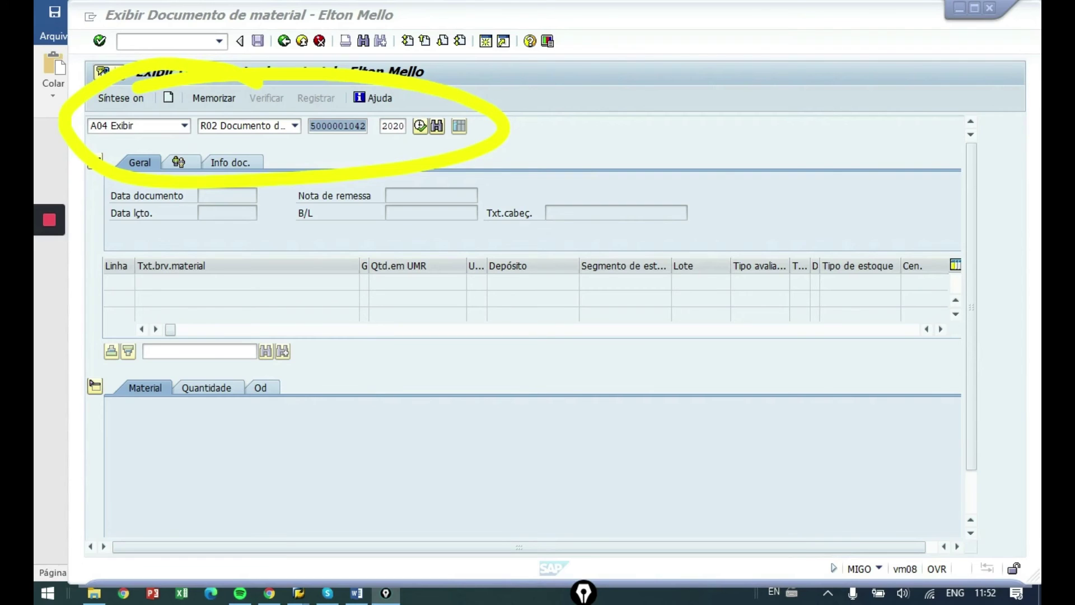
{"action": "left_click", "coordinate": [480, 279]}
{"action": "key", "text": "Return"}
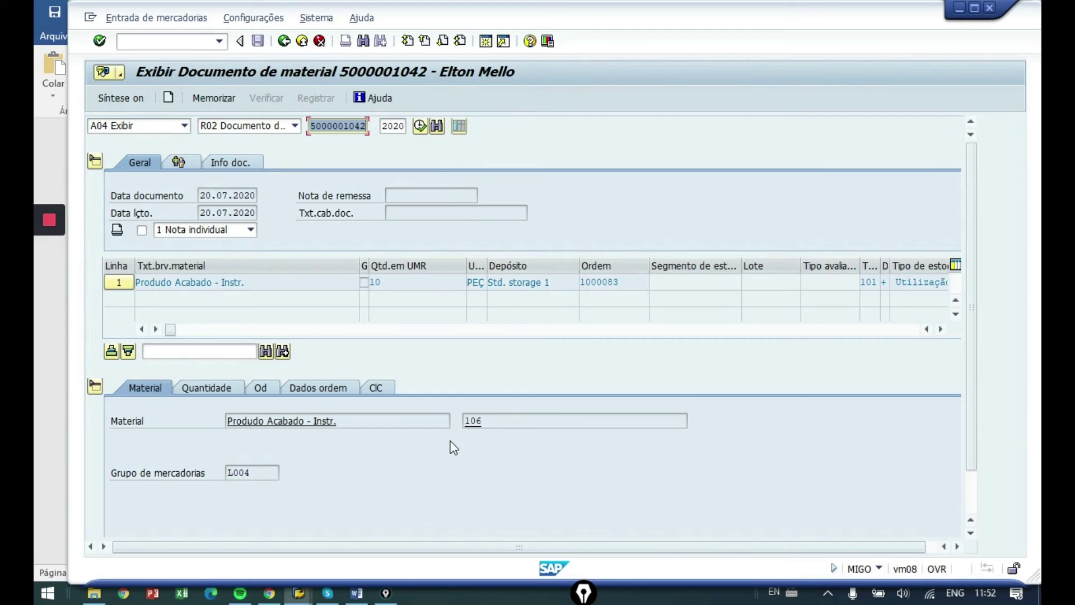
List the accounting documents from the material document's header information and open the Documento contábil.
{"action": "left_click", "coordinate": [241, 161]}
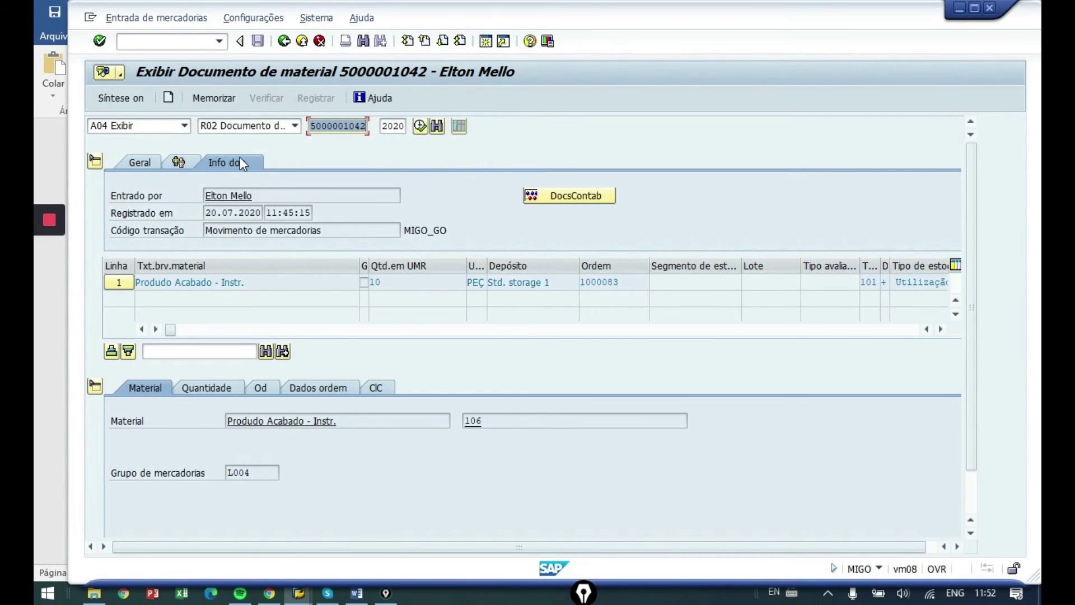
{"action": "mouse_move", "coordinate": [215, 123]}
{"action": "left_mouse_down"}
{"action": "mouse_move", "coordinate": [235, 306]}
{"action": "mouse_move", "coordinate": [554, 263]}
{"action": "mouse_move", "coordinate": [532, 233]}
{"action": "mouse_move", "coordinate": [561, 271]}
{"action": "left_mouse_up"}
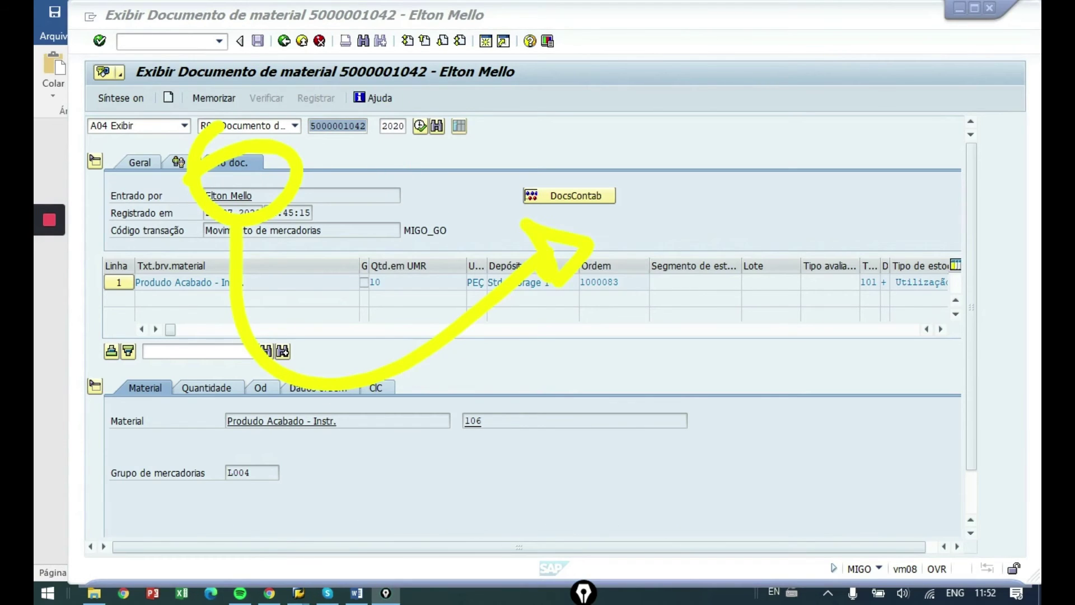
{"action": "left_click", "coordinate": [596, 198]}
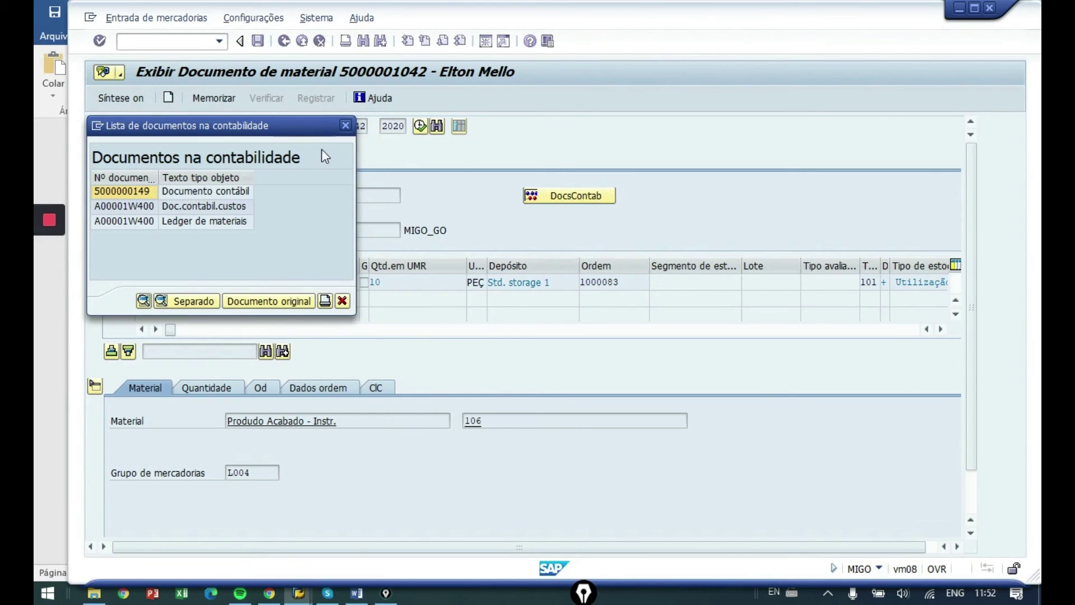
{"action": "left_click", "coordinate": [702, 259]}
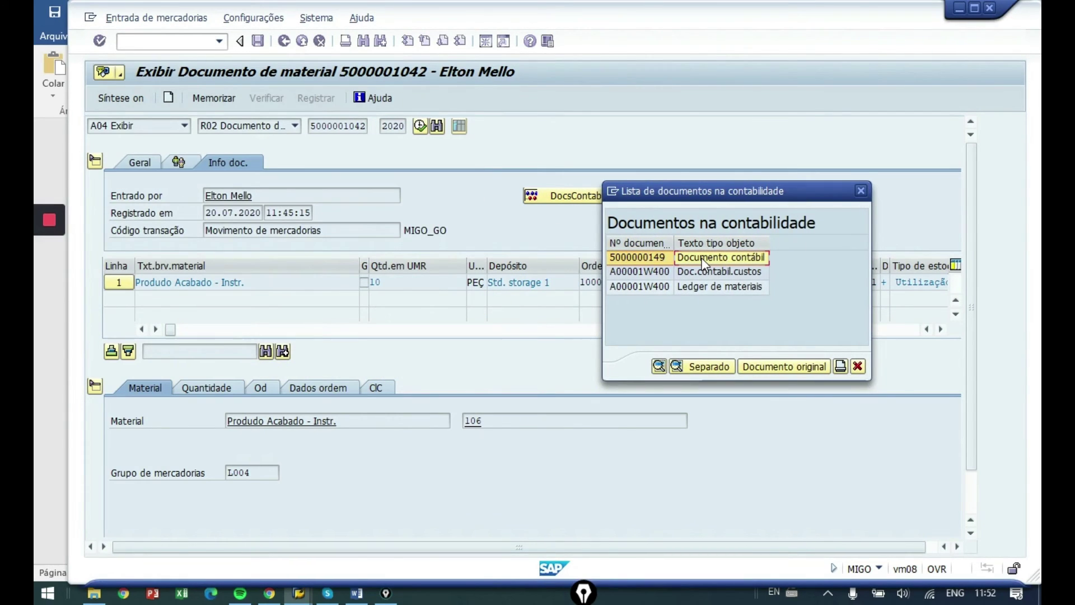
{"action": "double_click", "coordinate": [703, 259]}
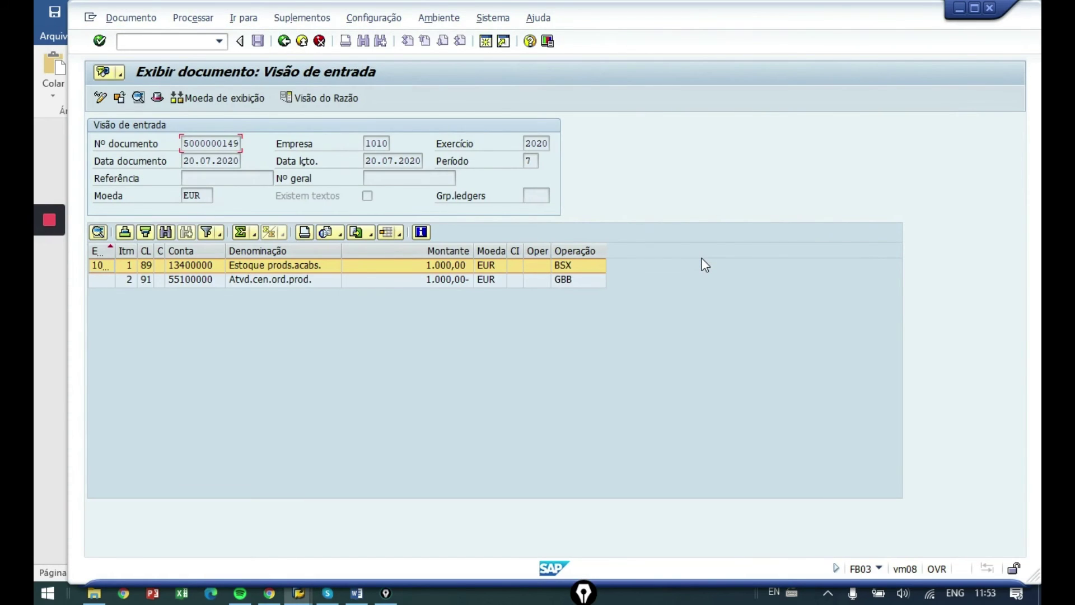
Examine the accounting document's stock and production order posting lines as the integration of MM, PP and FI.
{"action": "left_click_drag", "start_coordinate": [697, 150], "coordinate": [568, 266]}
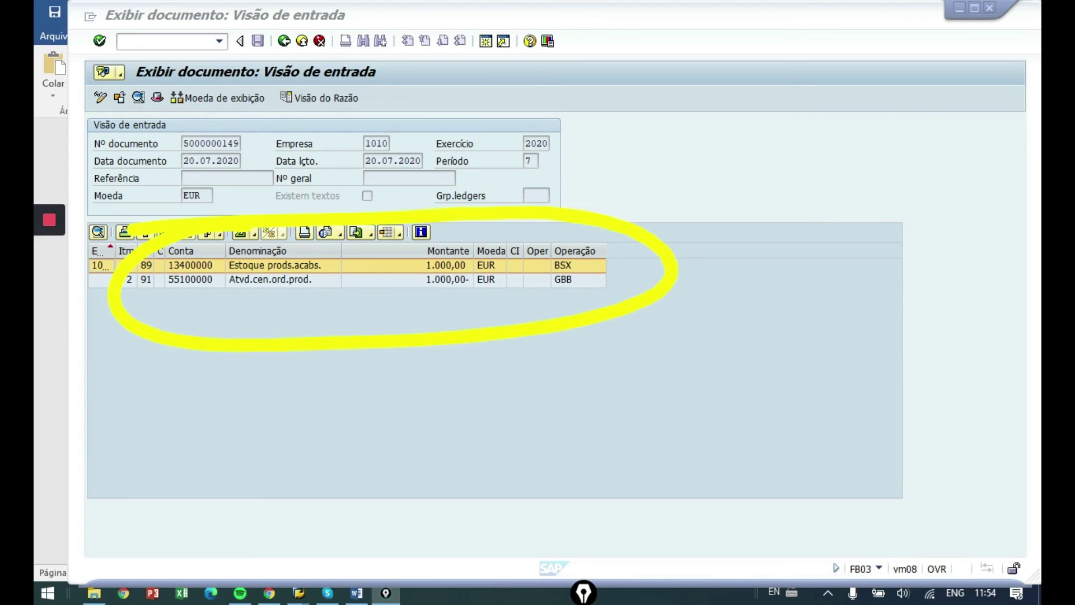
{"action": "mouse_move", "coordinate": [192, 450]}
{"action": "left_mouse_down"}
{"action": "mouse_move", "coordinate": [281, 374]}
{"action": "mouse_move", "coordinate": [318, 469]}
{"action": "mouse_move", "coordinate": [396, 404]}
{"action": "mouse_move", "coordinate": [456, 443]}
{"action": "left_mouse_up"}
{"action": "mouse_move", "coordinate": [665, 305]}
{"action": "left_mouse_down"}
{"action": "mouse_move", "coordinate": [676, 164]}
{"action": "mouse_move", "coordinate": [667, 247]}
{"action": "left_mouse_up"}
{"action": "mouse_move", "coordinate": [740, 168]}
{"action": "left_mouse_down"}
{"action": "mouse_move", "coordinate": [760, 256]}
{"action": "mouse_move", "coordinate": [742, 217]}
{"action": "left_mouse_up"}
{"action": "left_click_drag", "start_coordinate": [679, 519], "coordinate": [731, 370]}
{"action": "left_click_drag", "start_coordinate": [654, 475], "coordinate": [820, 365]}
{"action": "mouse_move", "coordinate": [776, 374]}
{"action": "left_mouse_down"}
{"action": "mouse_move", "coordinate": [801, 476]}
{"action": "mouse_move", "coordinate": [867, 463]}
{"action": "left_mouse_up"}
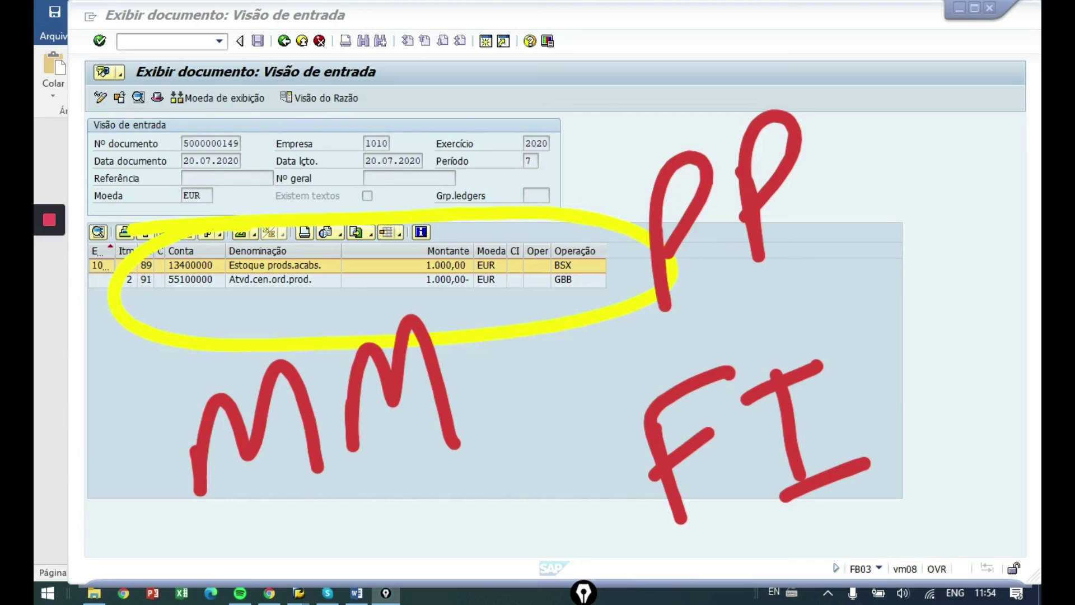
{"action": "key", "text": "Escape"}
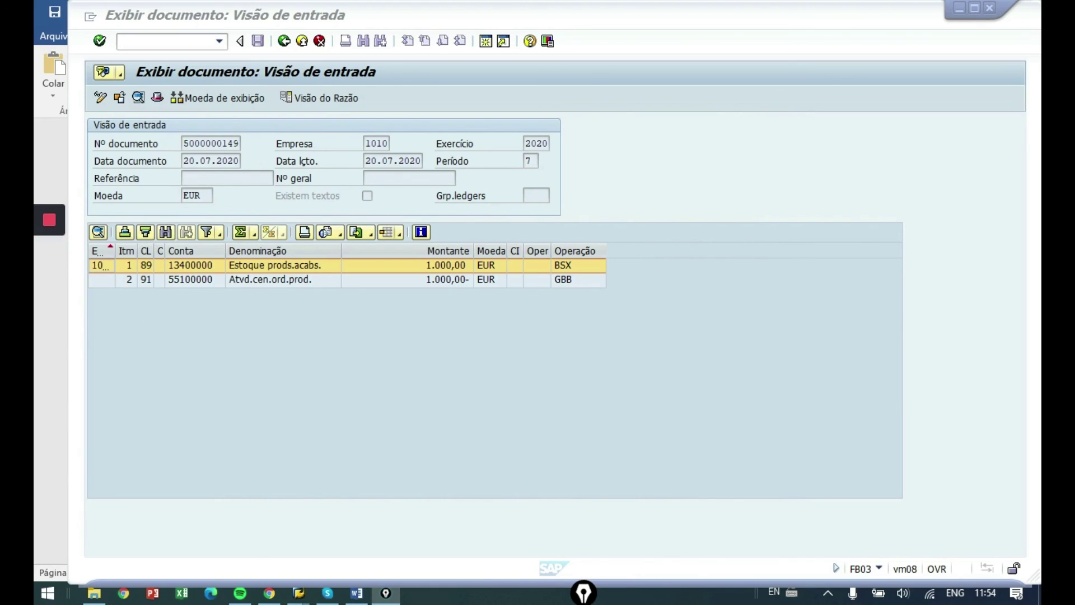
Leave the accounting document, close the accounting documents list and exit MIGO back to SAP Easy Access.
{"action": "left_click", "coordinate": [284, 42]}
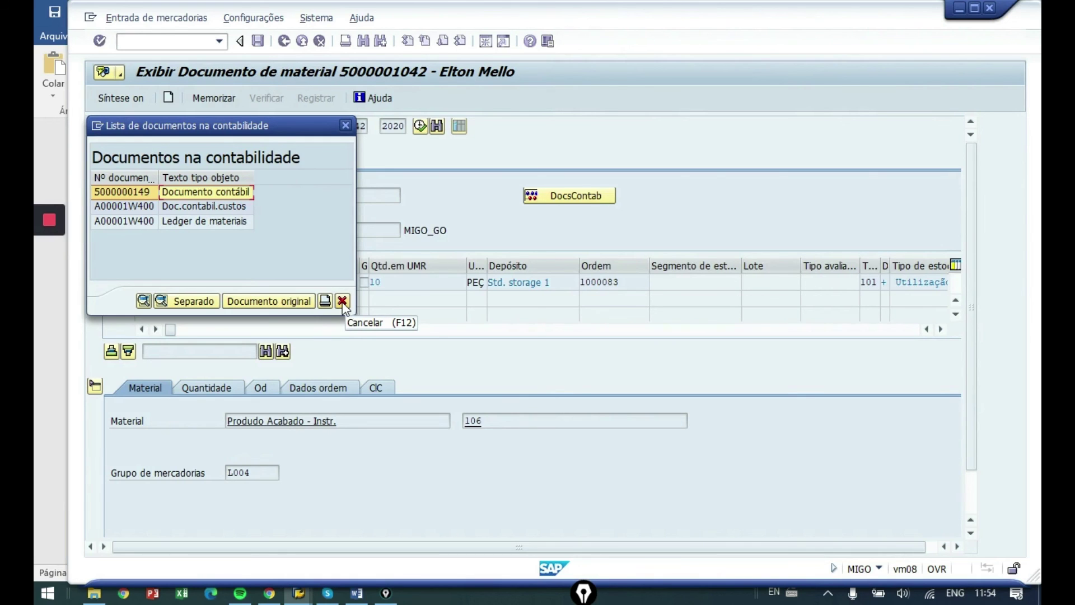
{"action": "left_click", "coordinate": [342, 302]}
{"action": "left_click", "coordinate": [284, 41]}
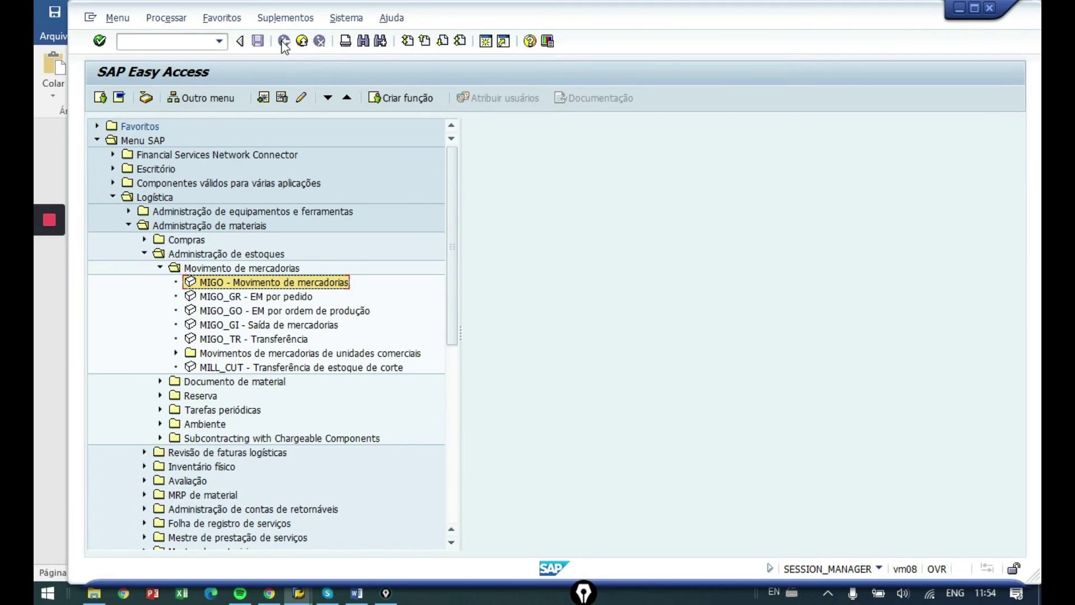
{"action": "mouse_move", "coordinate": [52, 224]}
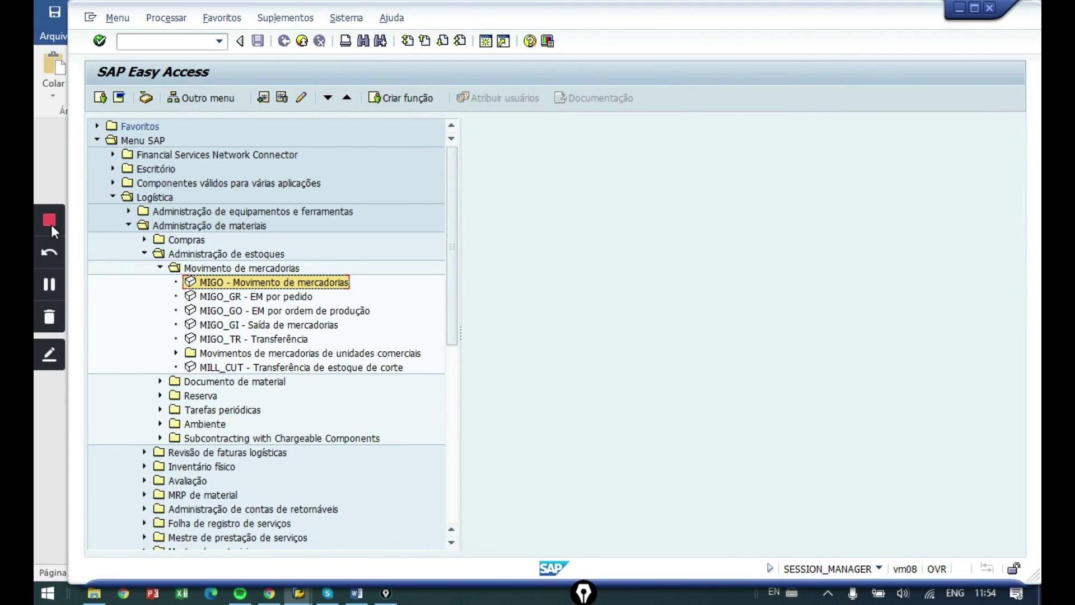